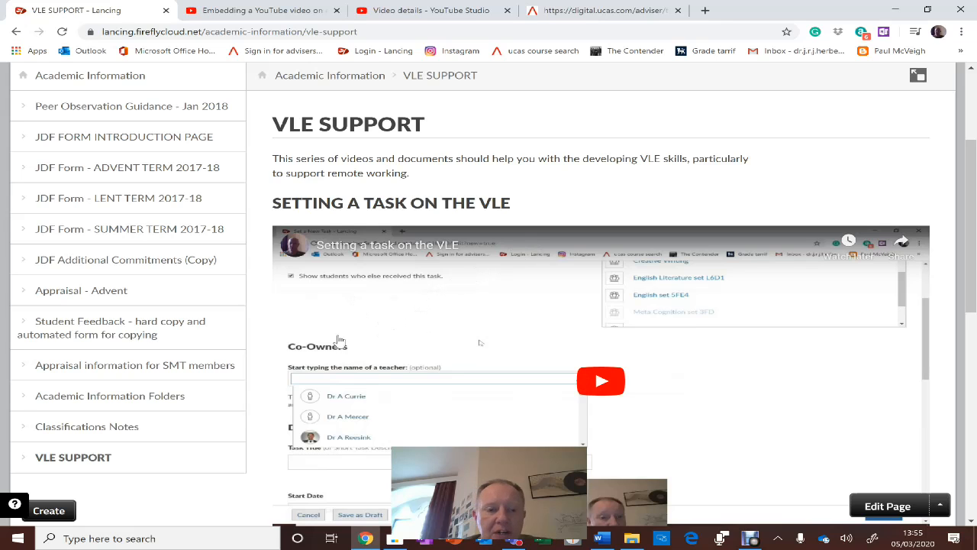
# - Start creating a new page under VLE SUPPORT and title it "Test Question Page"
pyautogui.scroll(-2, 157, 447)
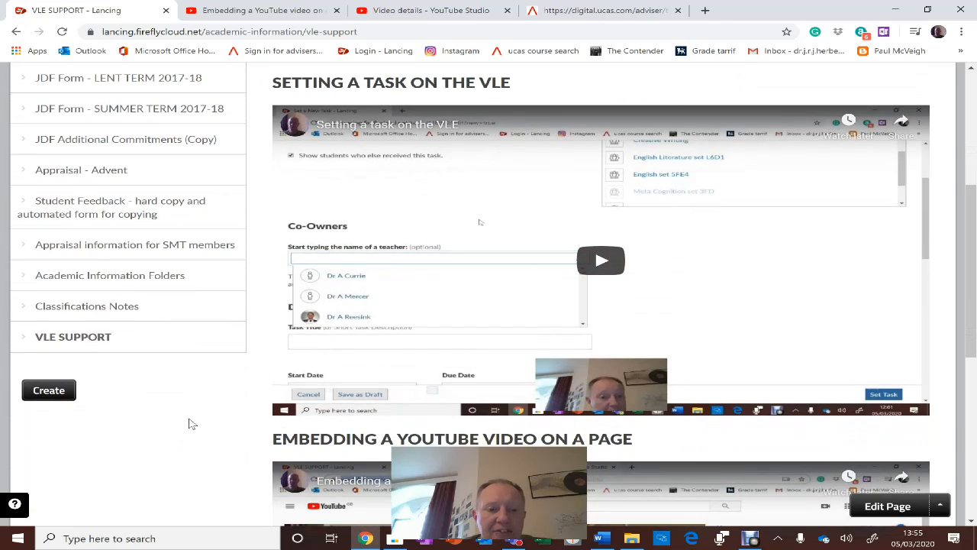
pyautogui.click(49, 391)
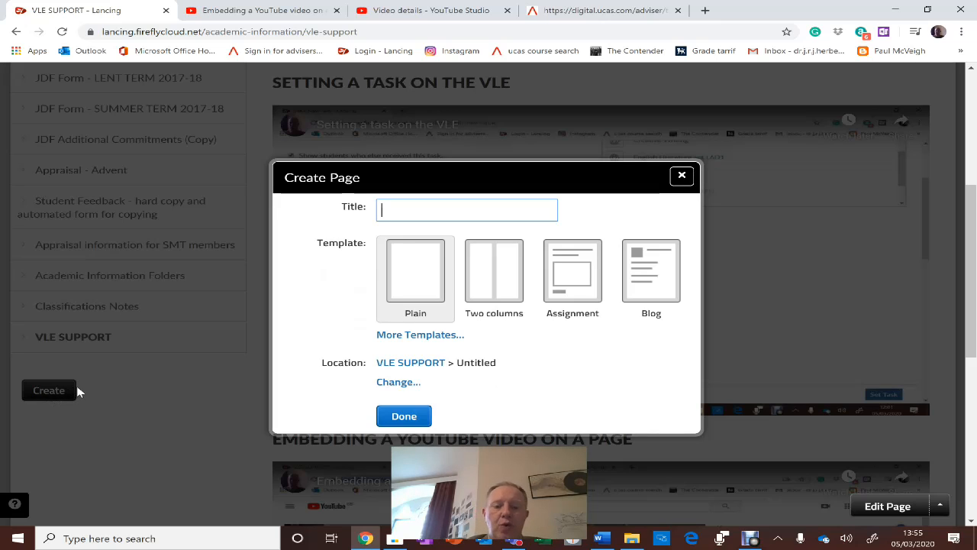
pyautogui.write('t')
pyautogui.press('BackSpace')
pyautogui.write('Test W')
pyautogui.press('BackSpace')
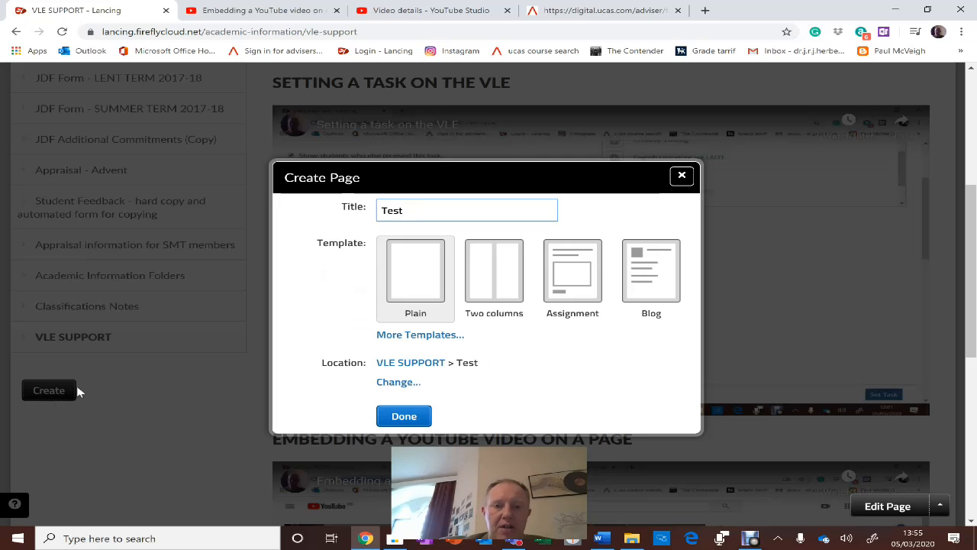
pyautogui.write('Quest')
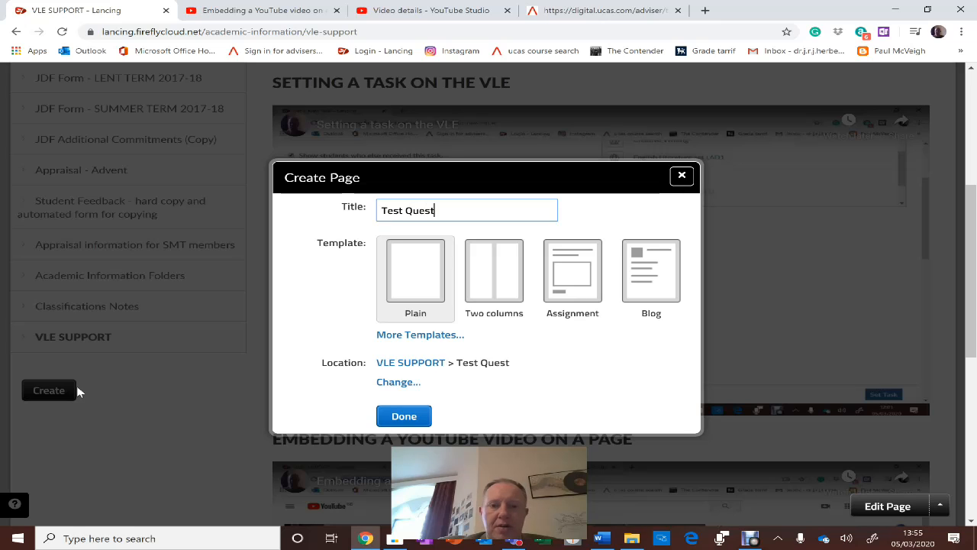
pyautogui.write('ion Page')
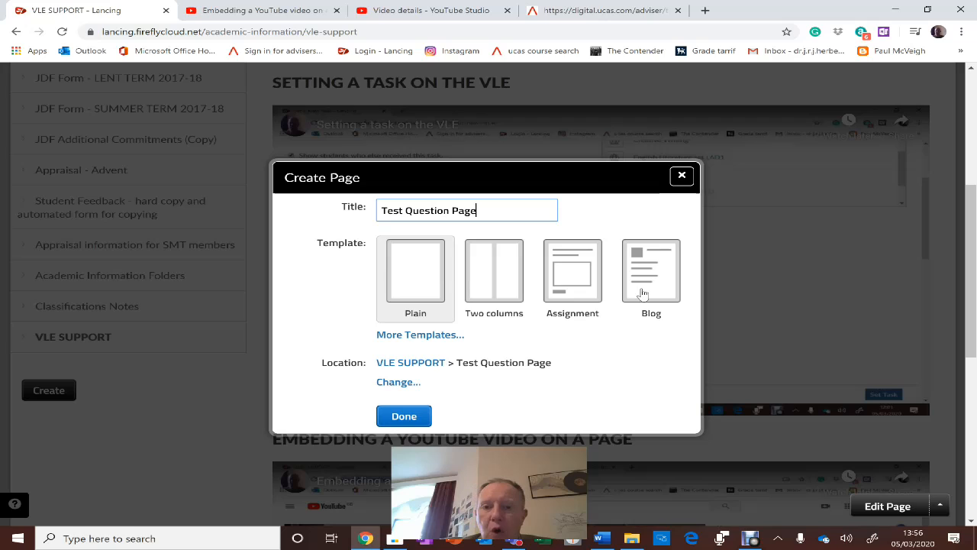
# - Choose the Class Test template for the new page and create it
pyautogui.click(411, 336)
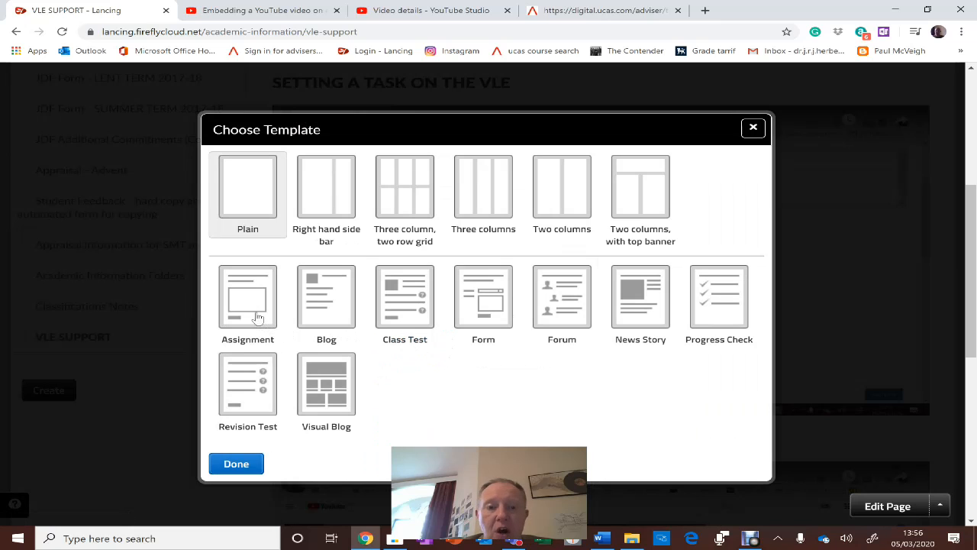
pyautogui.click(407, 306)
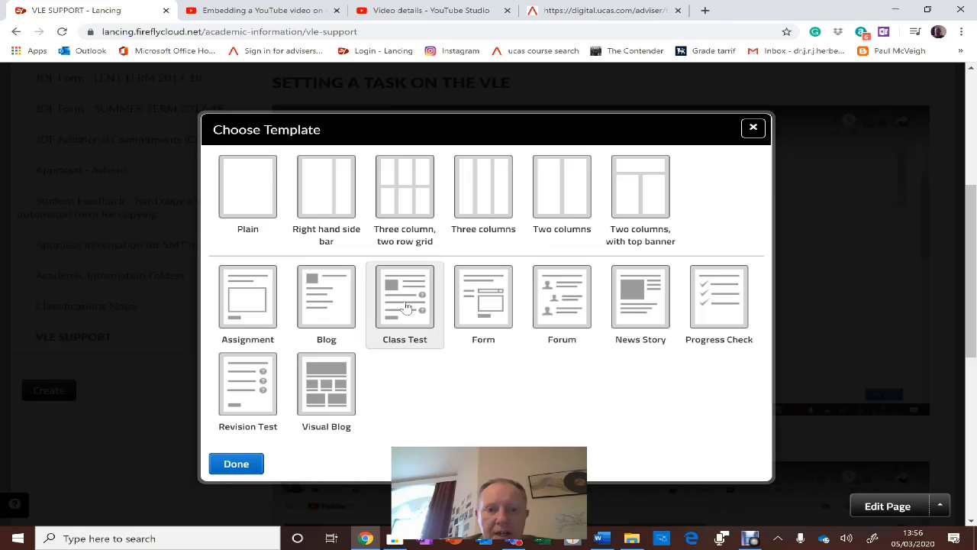
pyautogui.click(236, 464)
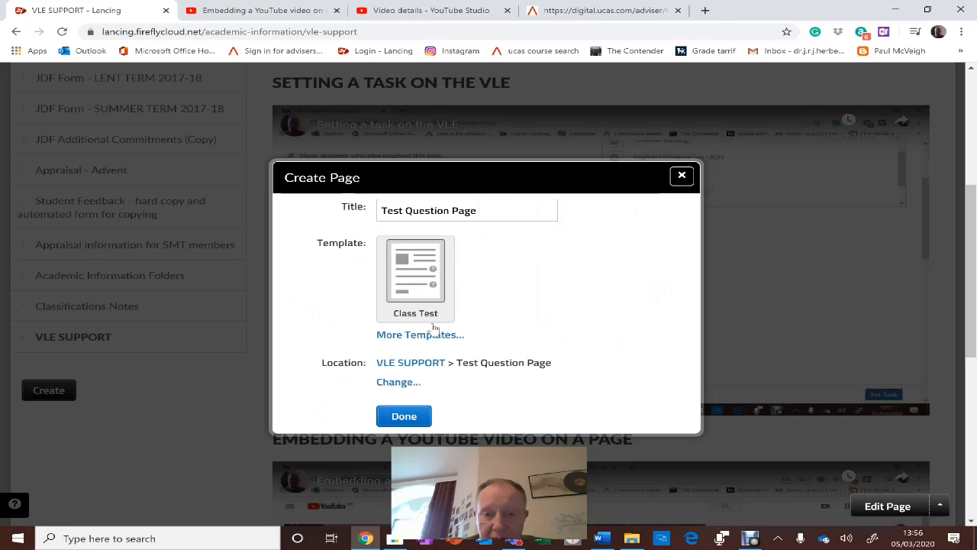
pyautogui.click(404, 417)
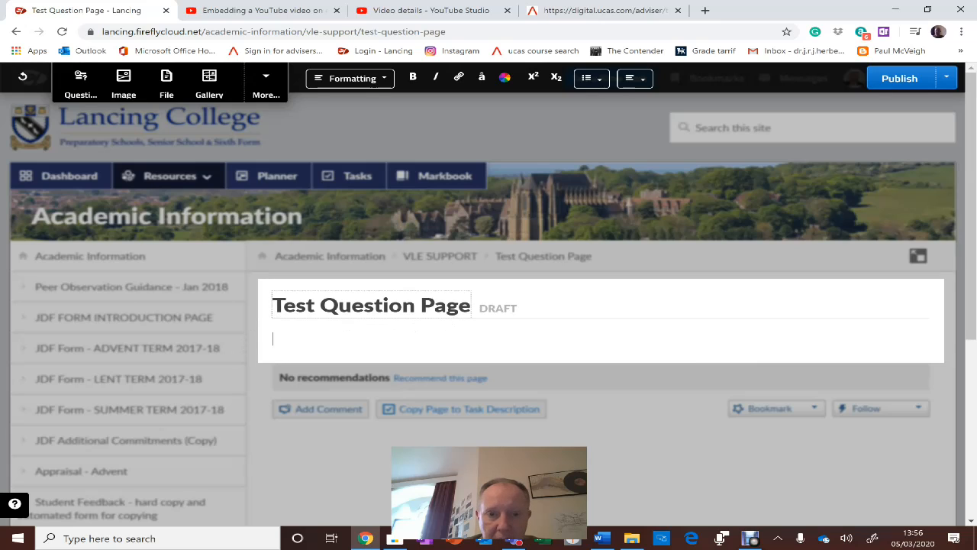
# - Add a question to the page body with the text "What is the name of the author in this video?"
pyautogui.click(339, 325)
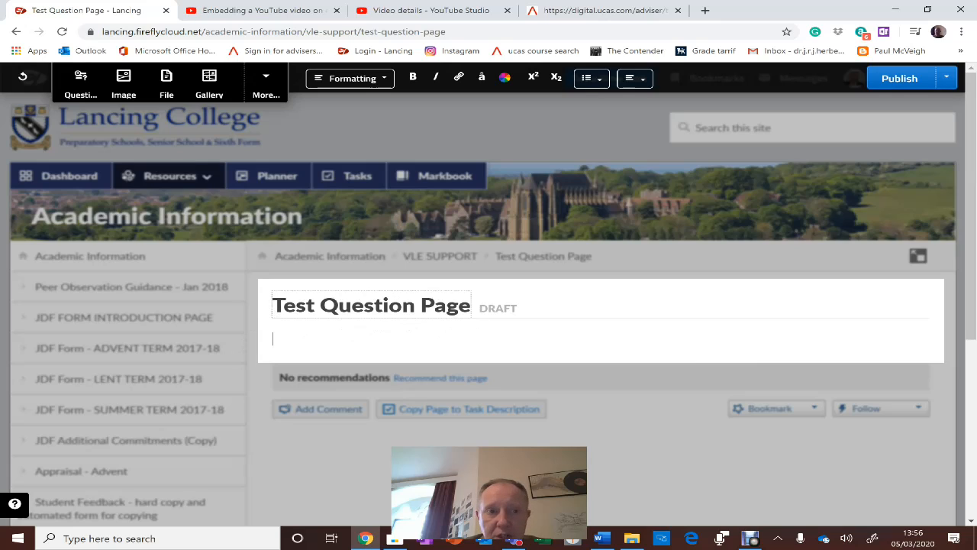
pyautogui.click(79, 97)
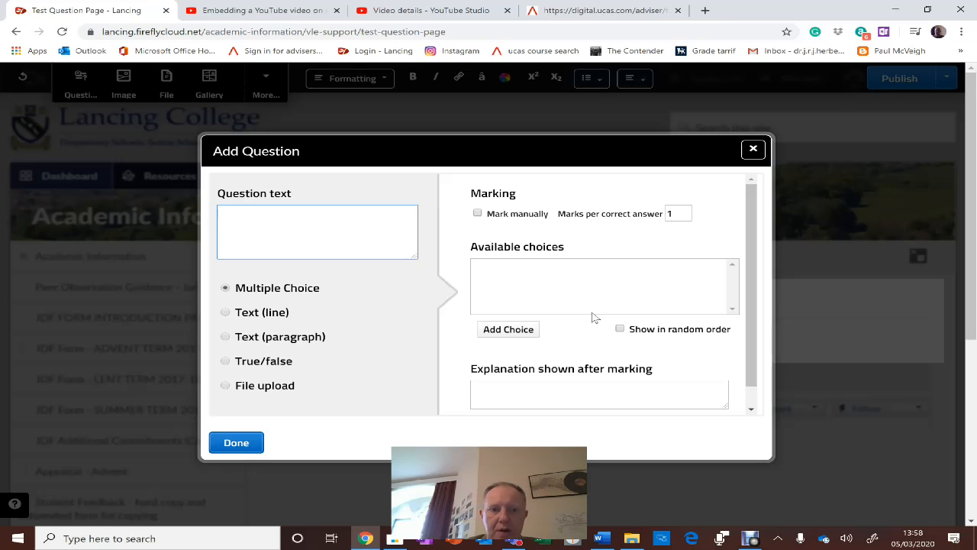
pyautogui.write('What is the a')
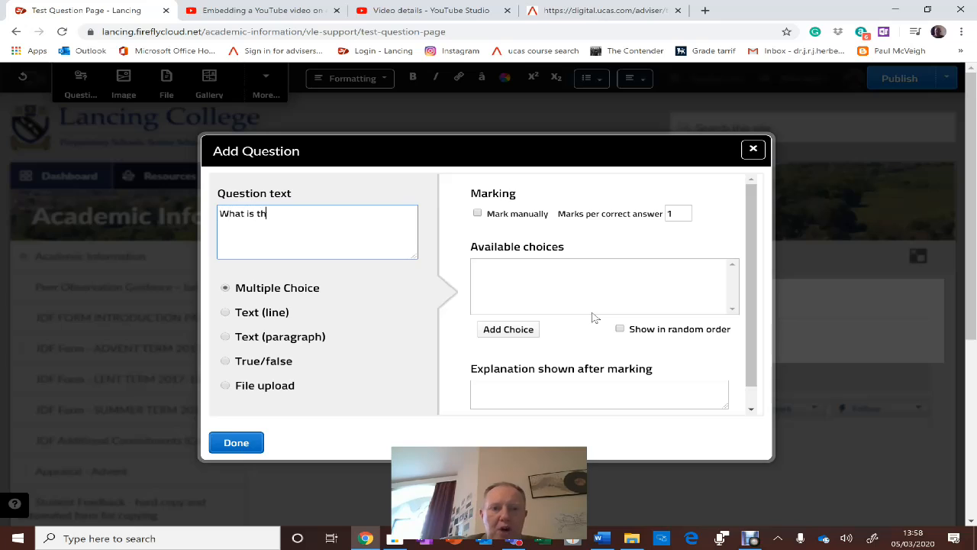
pyautogui.press('BackSpace')
pyautogui.write('name of the a')
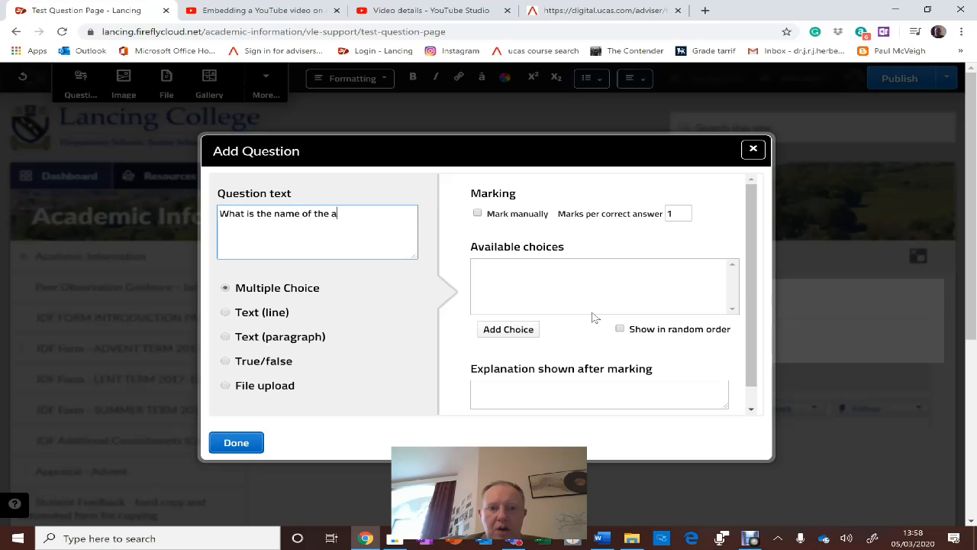
pyautogui.write('uthor in this vi')
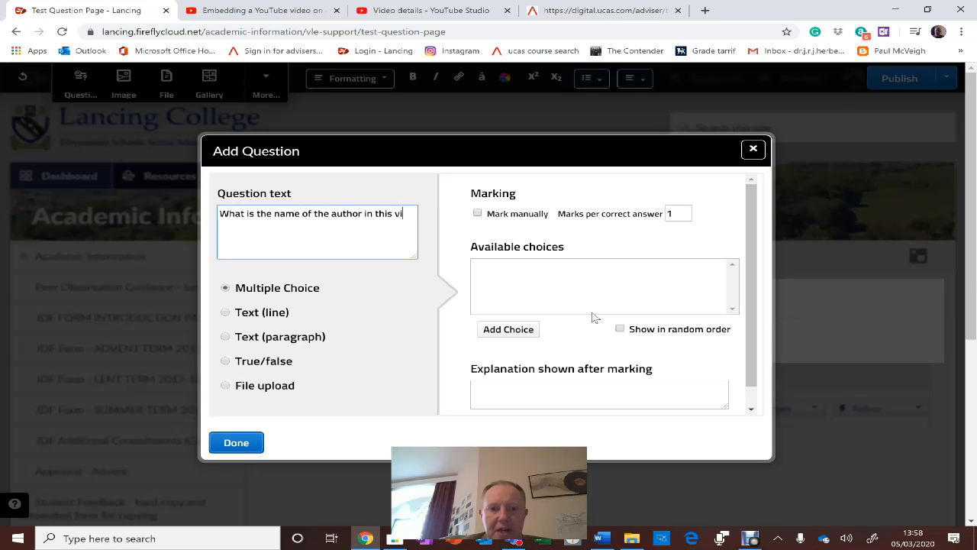
pyautogui.write('deo?')
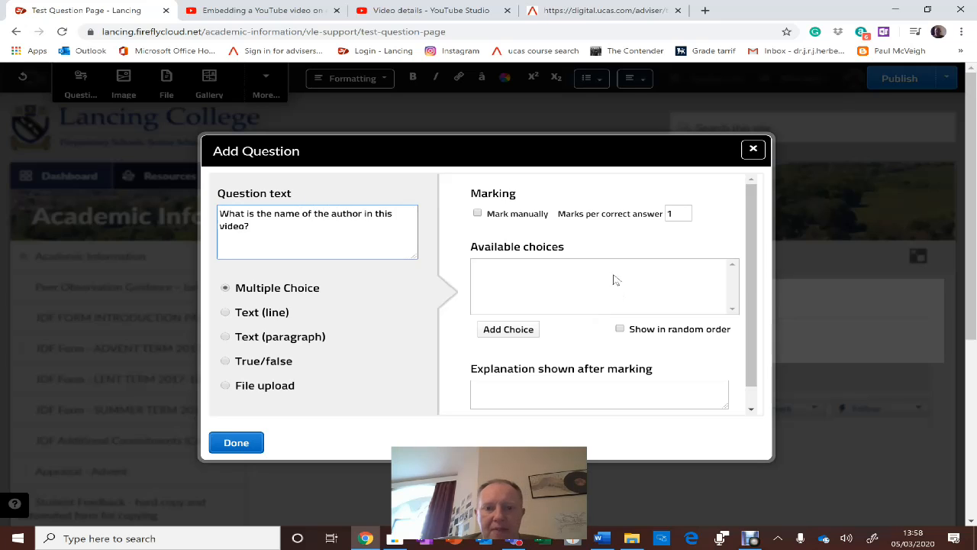
# - Add blank answer choices to the multiple-choice question, enter "Colum McCann" as the first one and mark it correct
pyautogui.click(502, 332)
pyautogui.click(504, 334)
pyautogui.click(504, 334)
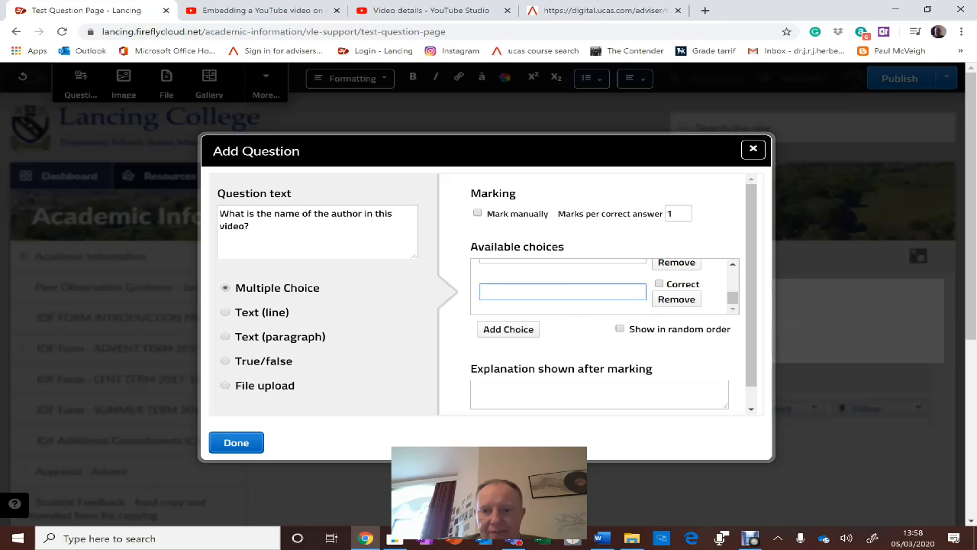
pyautogui.moveTo(732, 300); pyautogui.dragTo(734, 279)
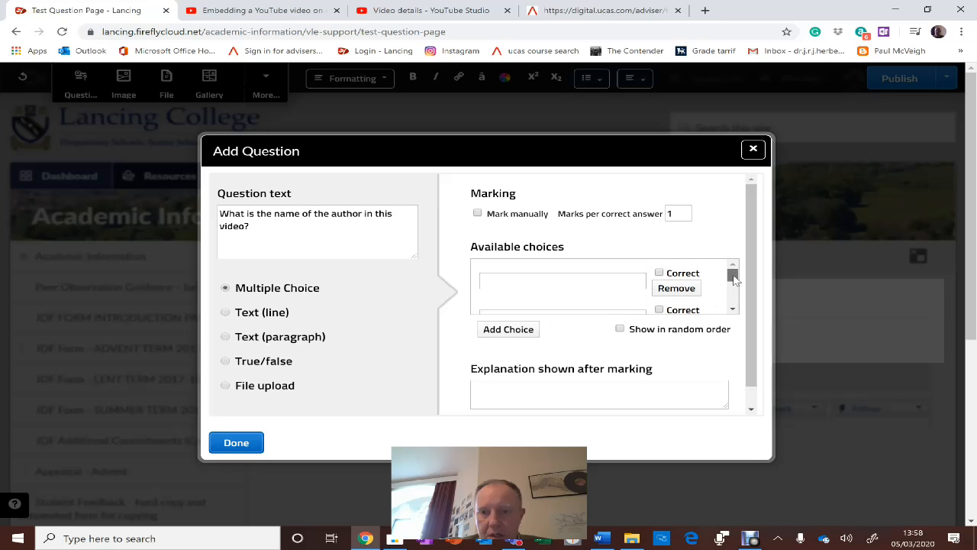
pyautogui.click(534, 281)
pyautogui.write('Colum ')
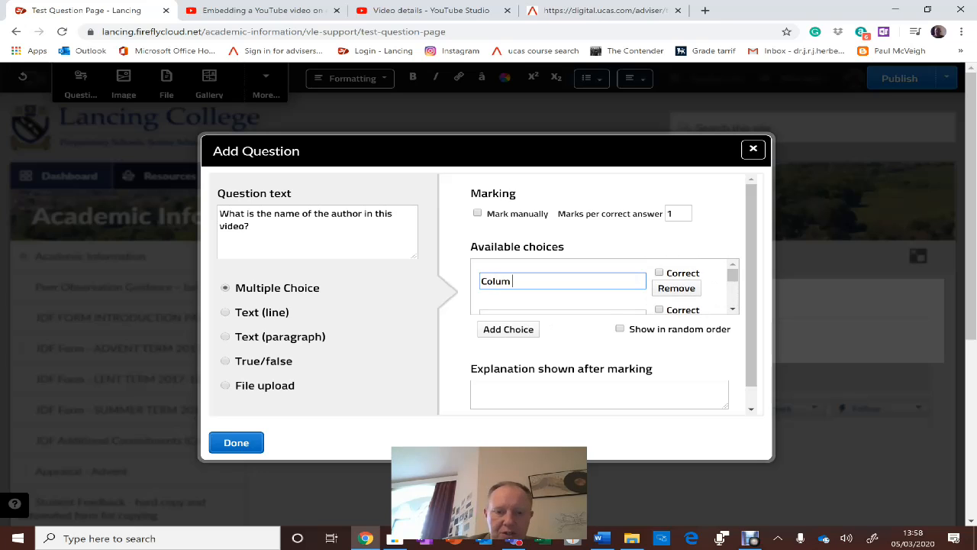
pyautogui.write('McCann')
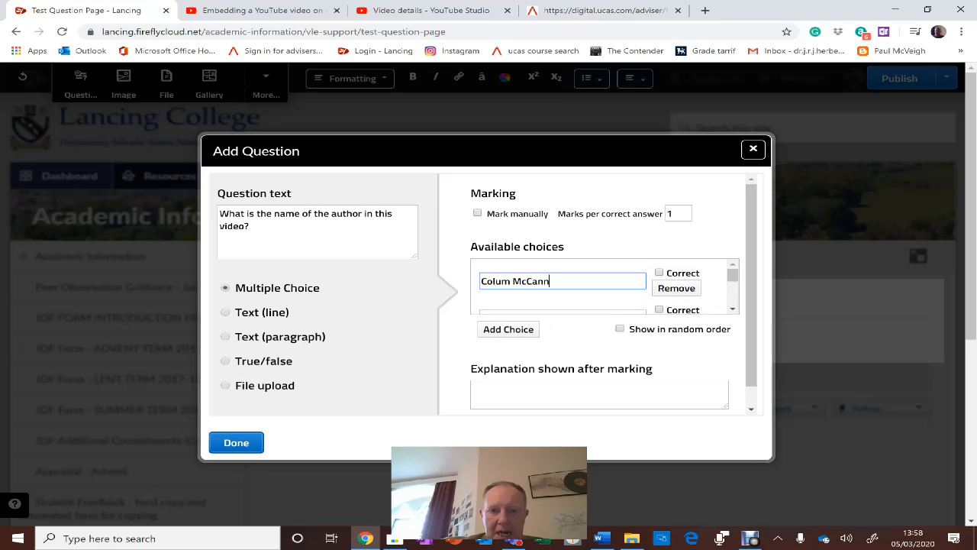
pyautogui.click(659, 273)
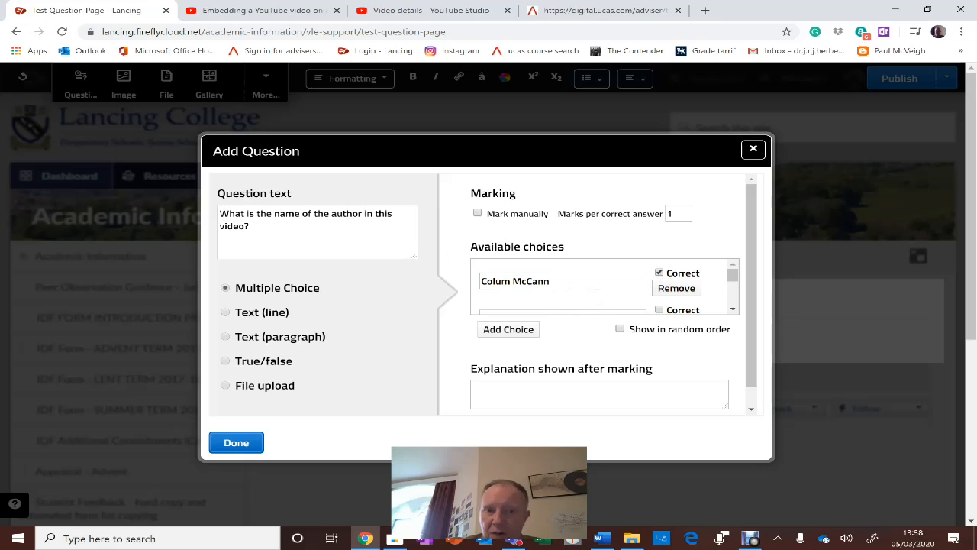
# - Enter "James Joyce" as the second answer choice
pyautogui.scroll(-3, 572, 278)
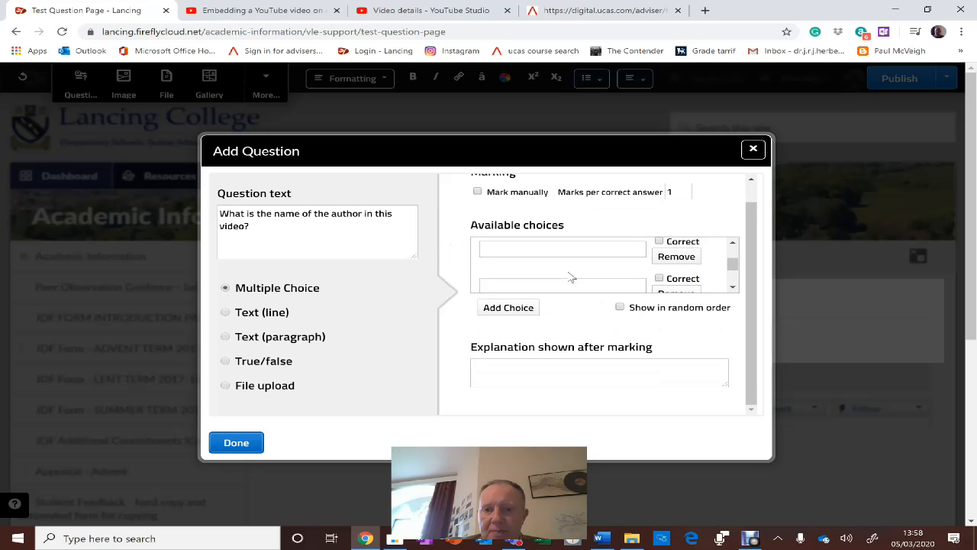
pyautogui.scroll(3, 618, 271)
pyautogui.scroll(-3, 618, 272)
pyautogui.scroll(3, 618, 272)
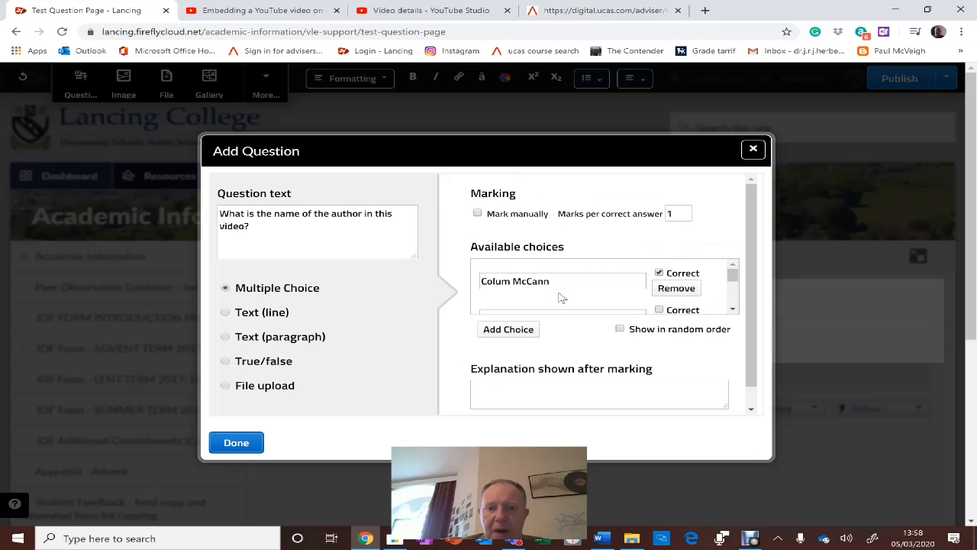
pyautogui.scroll(-3, 564, 295)
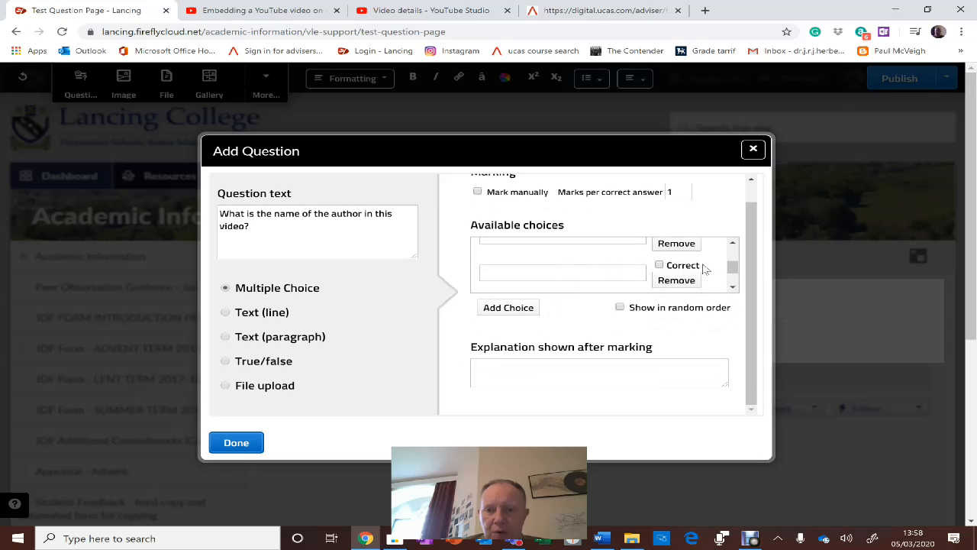
pyautogui.moveTo(731, 267); pyautogui.dragTo(731, 261)
pyautogui.click(563, 265)
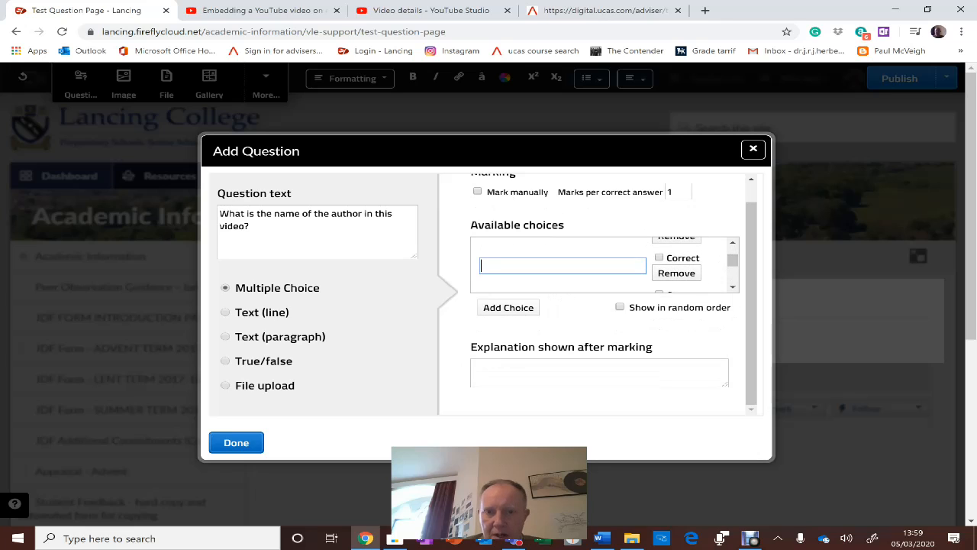
pyautogui.write('Jame')
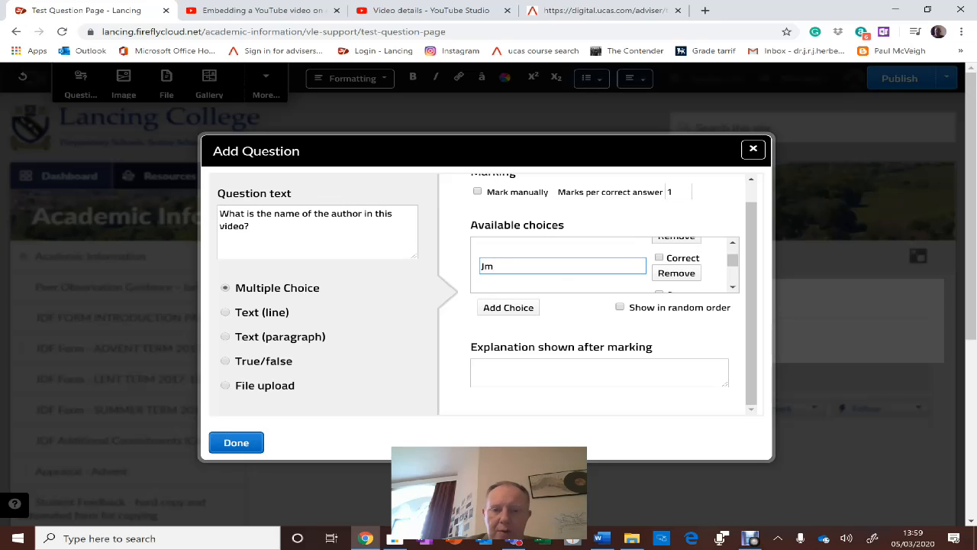
pyautogui.write('s Joyce')
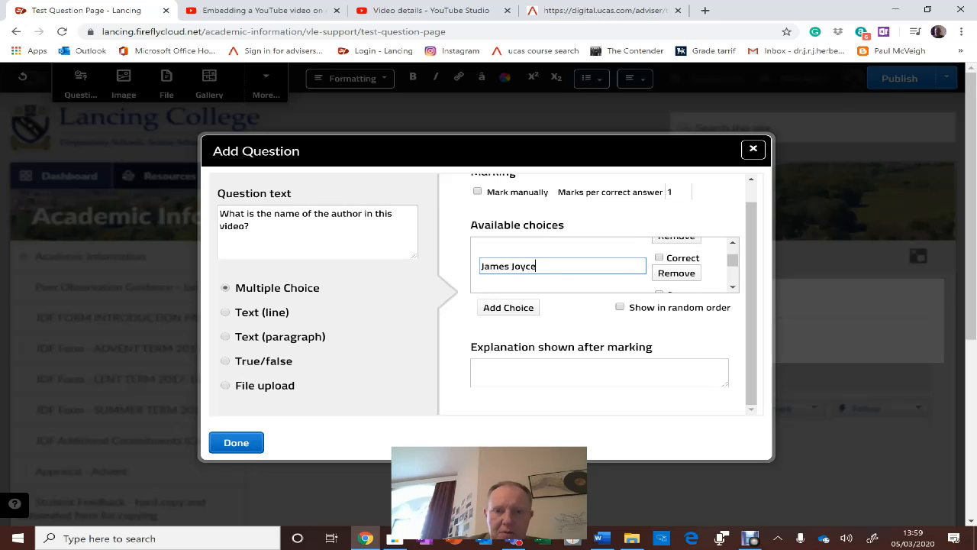
# - Enter "Edna O'Brien" as the answer choice below James Joyce
pyautogui.click(732, 287)
pyautogui.click(527, 278)
pyautogui.write("Edna O'")
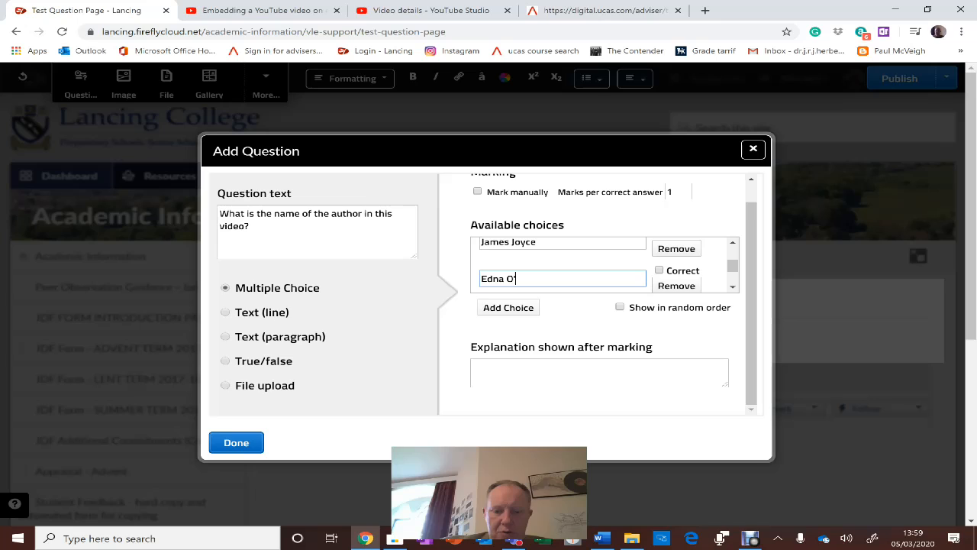
pyautogui.write('Brien')
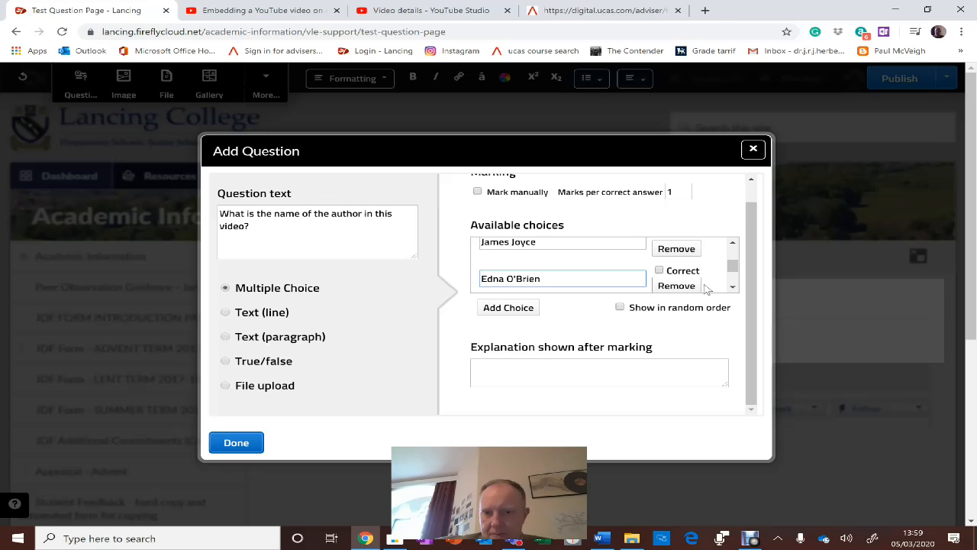
# - Enter "Colm Toibin" as the last answer choice
pyautogui.click(733, 287)
pyautogui.click(733, 288)
pyautogui.click(519, 264)
pyautogui.write('C')
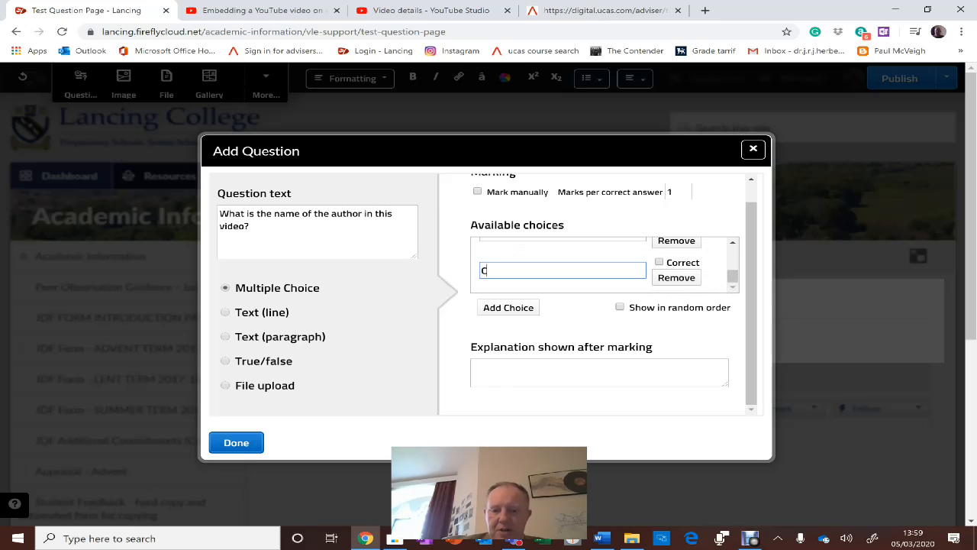
pyautogui.write('olm To')
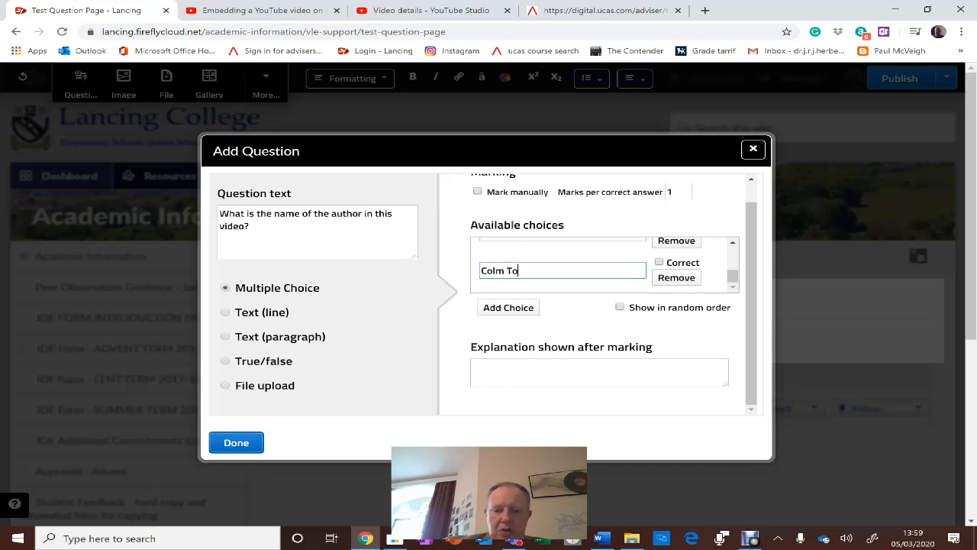
pyautogui.write('iibin')
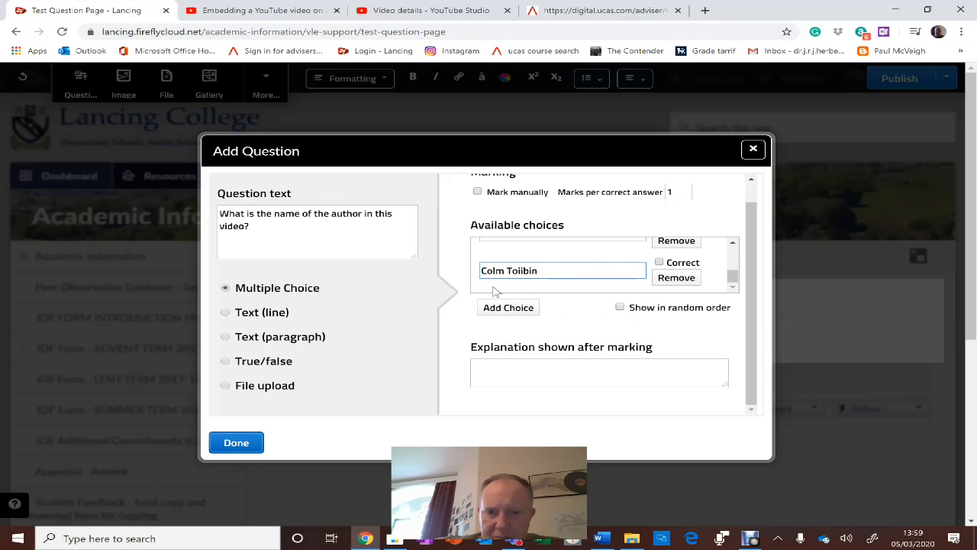
pyautogui.press('BackSpace')
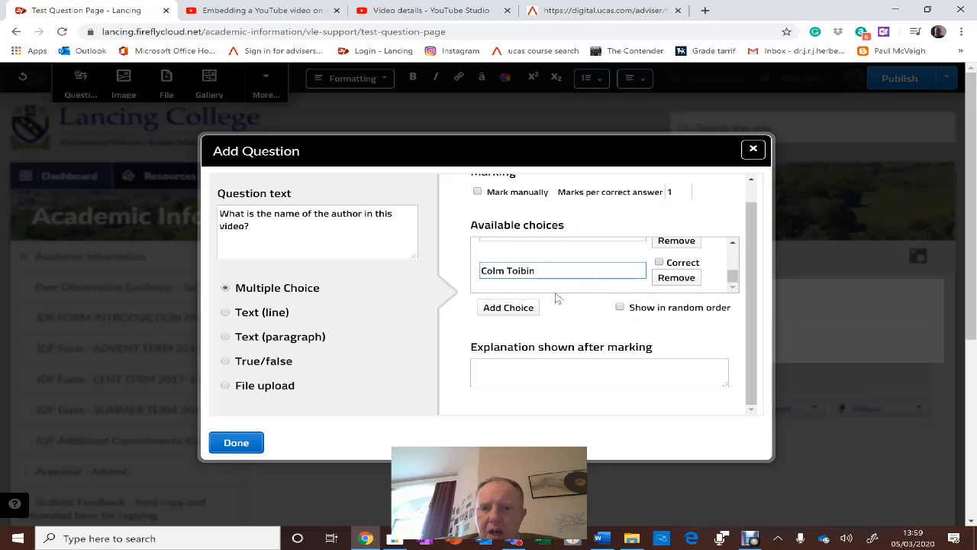
# - Show the choices in random order and save the question with the explanation "Colum McCann is the author in the video"
pyautogui.click(622, 308)
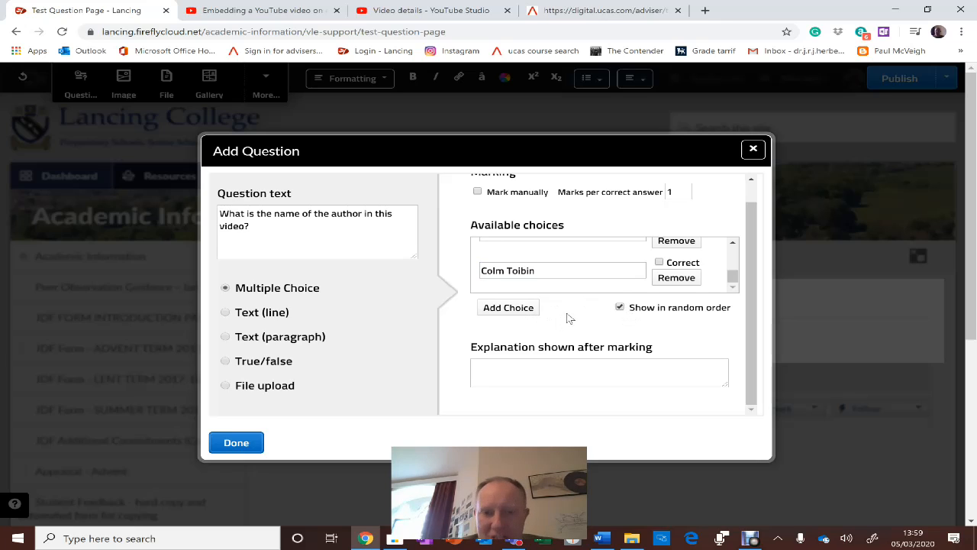
pyautogui.click(563, 372)
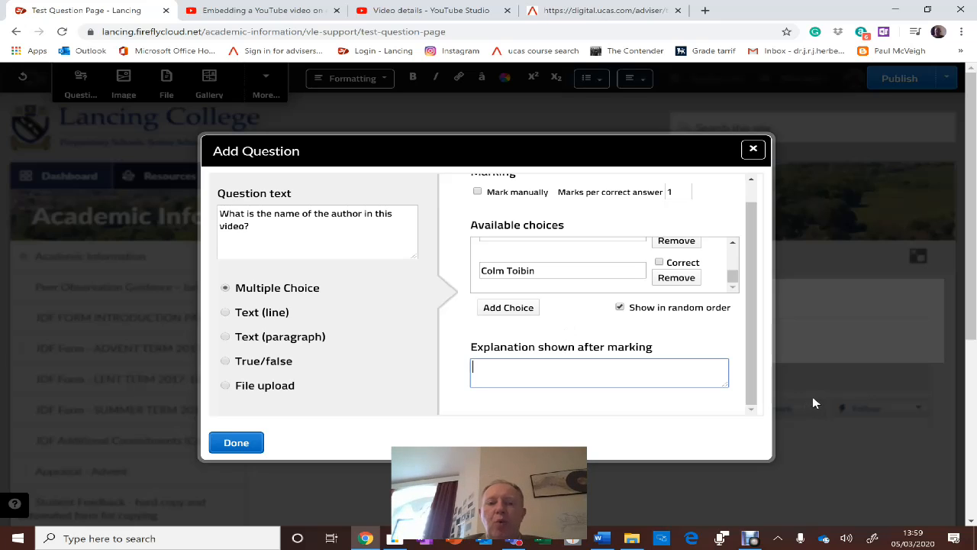
pyautogui.write('Colm')
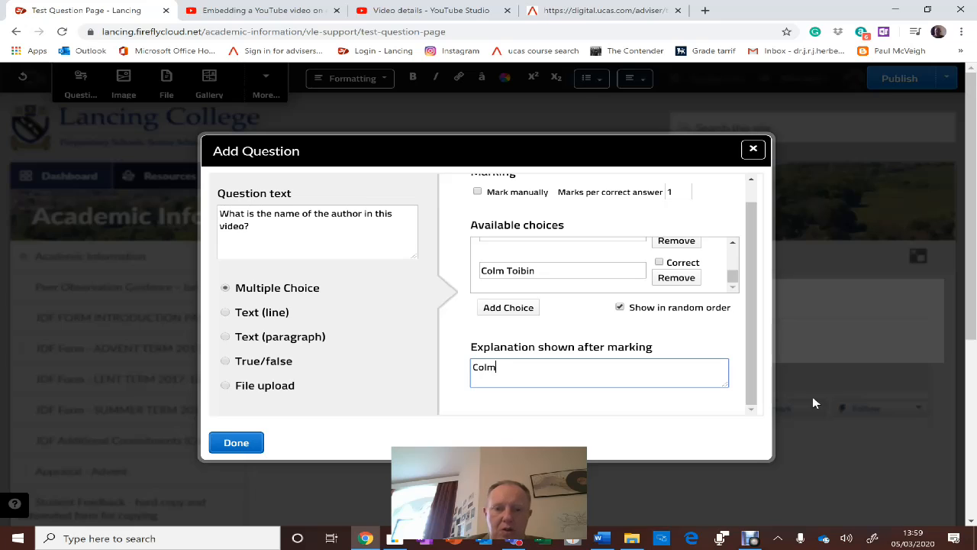
pyautogui.press('BackSpace')
pyautogui.write('um Mc')
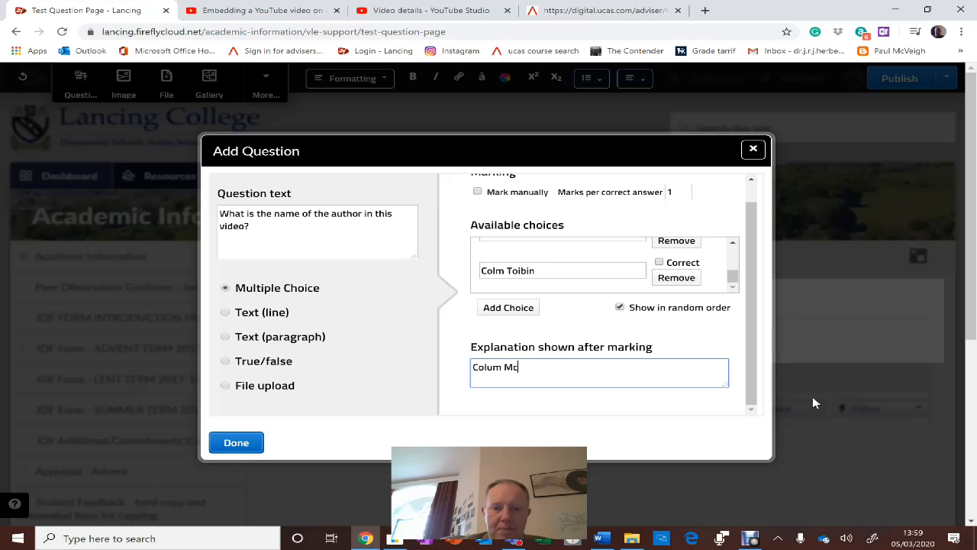
pyautogui.write('Cann is the author in th')
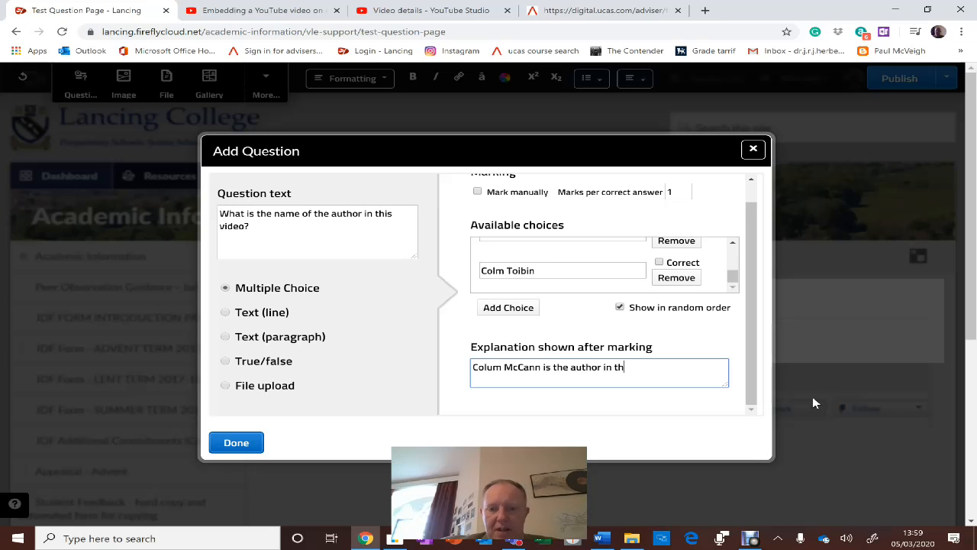
pyautogui.write('e video')
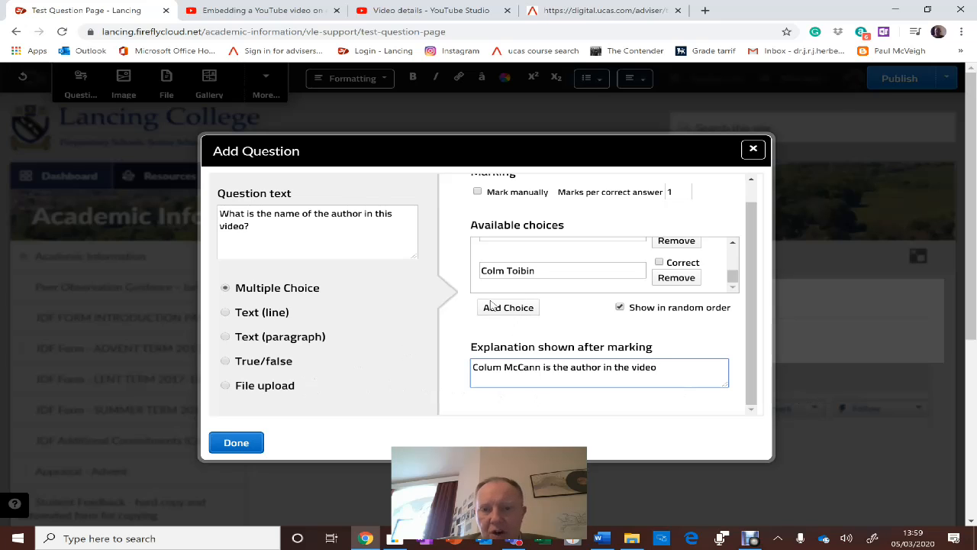
pyautogui.click(239, 443)
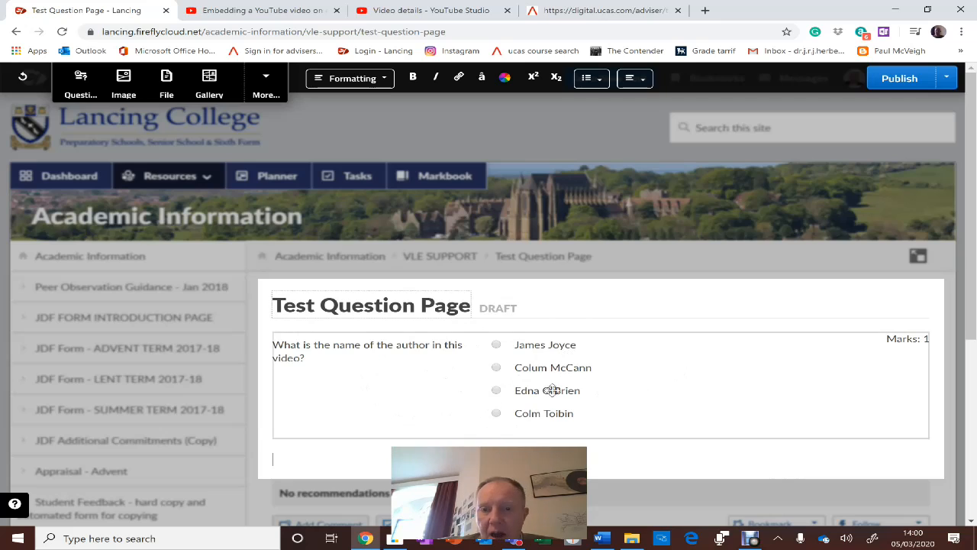
# - Reopen the author question's settings to review them, and close them without changing anything
pyautogui.click(621, 361)
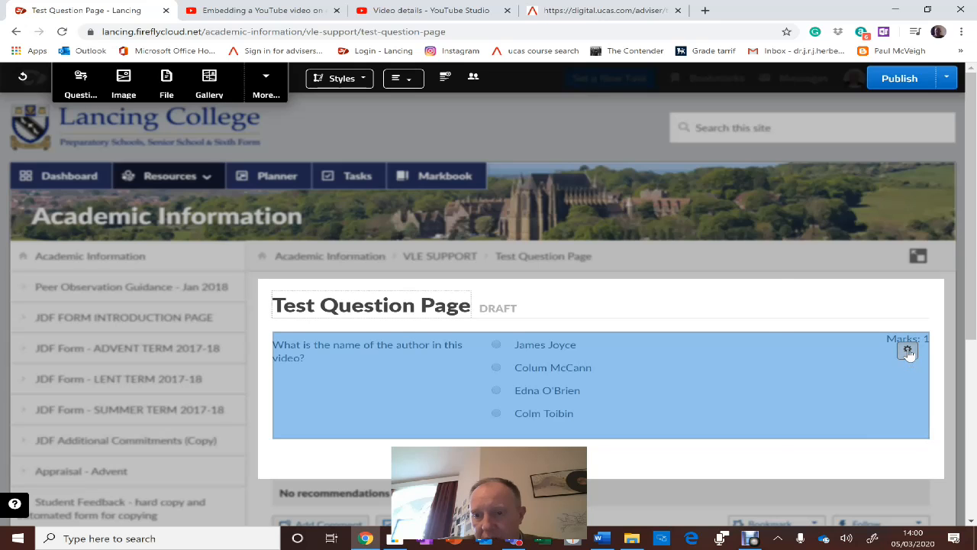
pyautogui.click(908, 351)
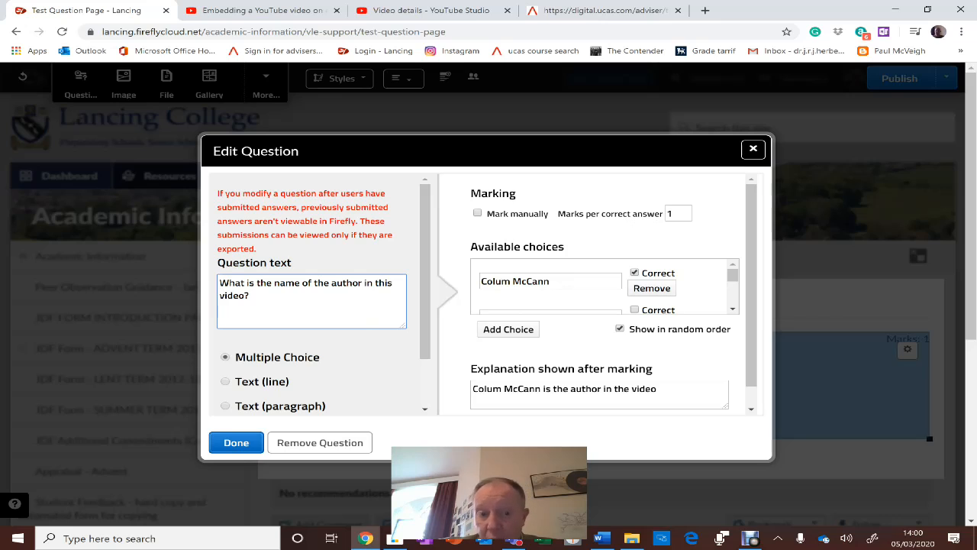
pyautogui.click(239, 443)
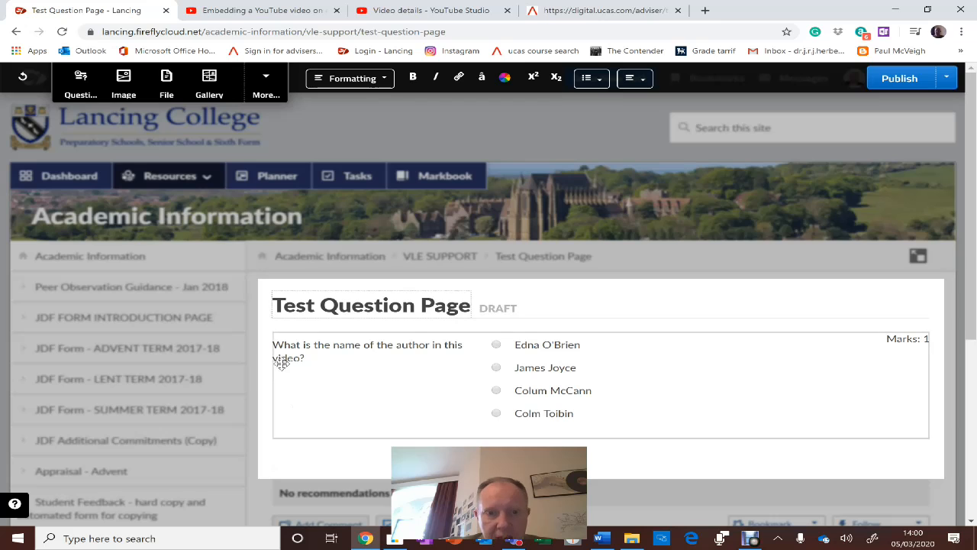
# - Start a new Text (line) question with the text "What colour is McCann's scarf?"
pyautogui.click(80, 86)
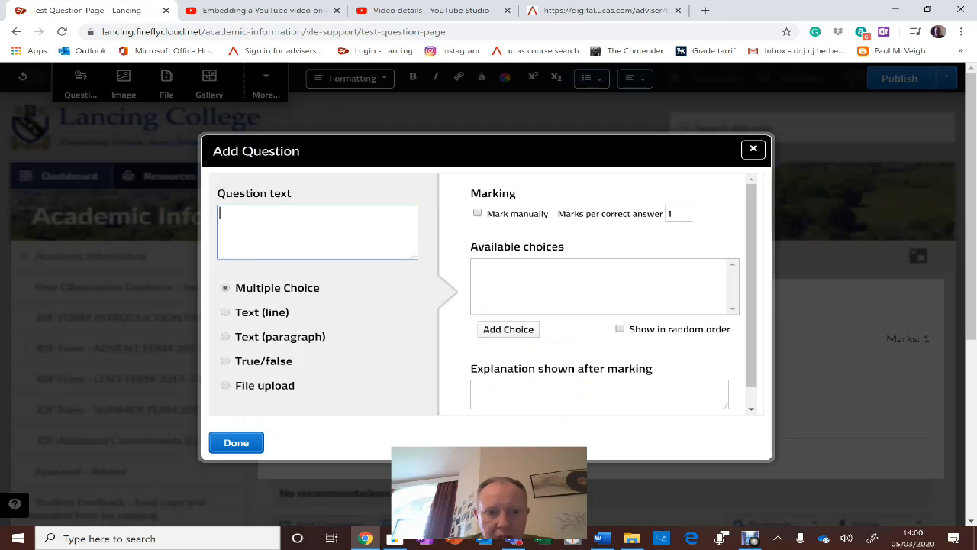
pyautogui.click(225, 313)
pyautogui.click(317, 231)
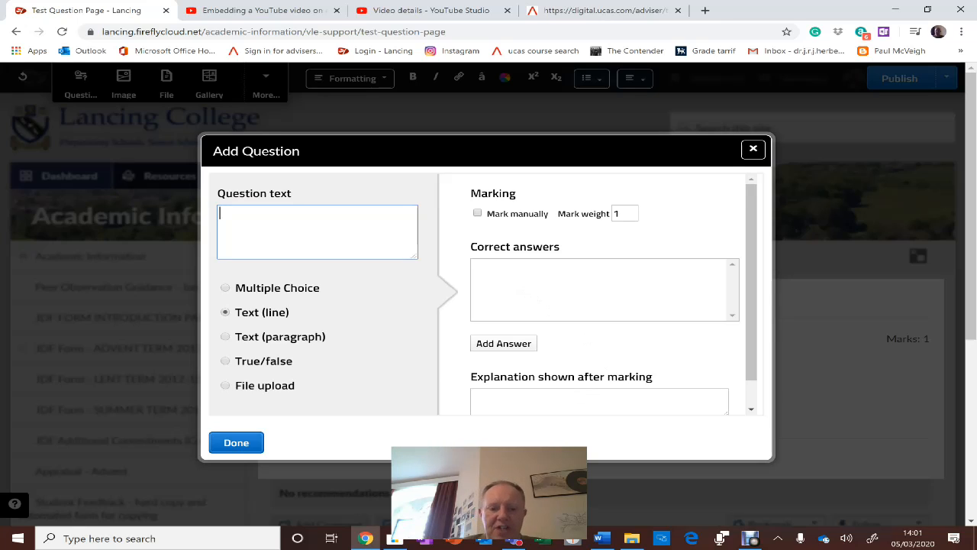
pyautogui.write("What colour is McCann's scard")
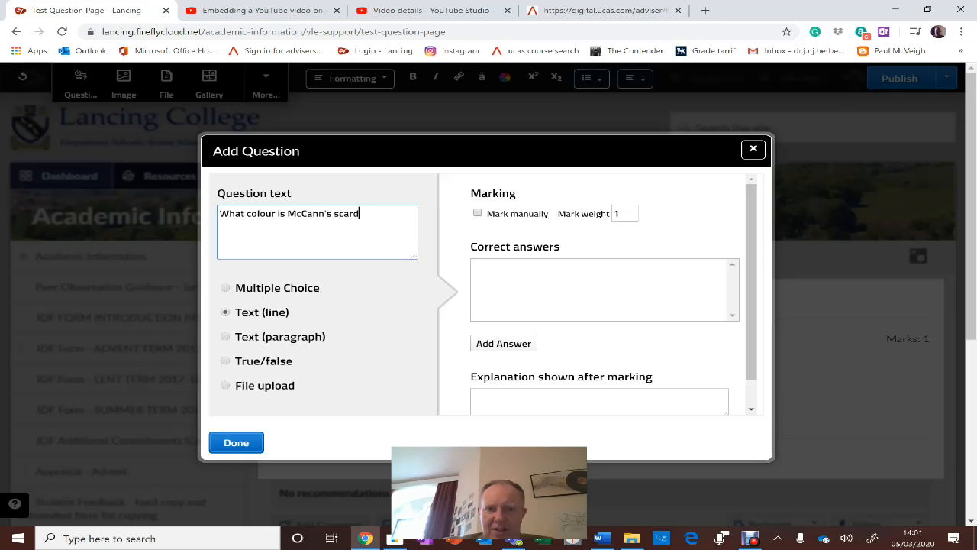
pyautogui.press('BackSpace')
pyautogui.write('f')
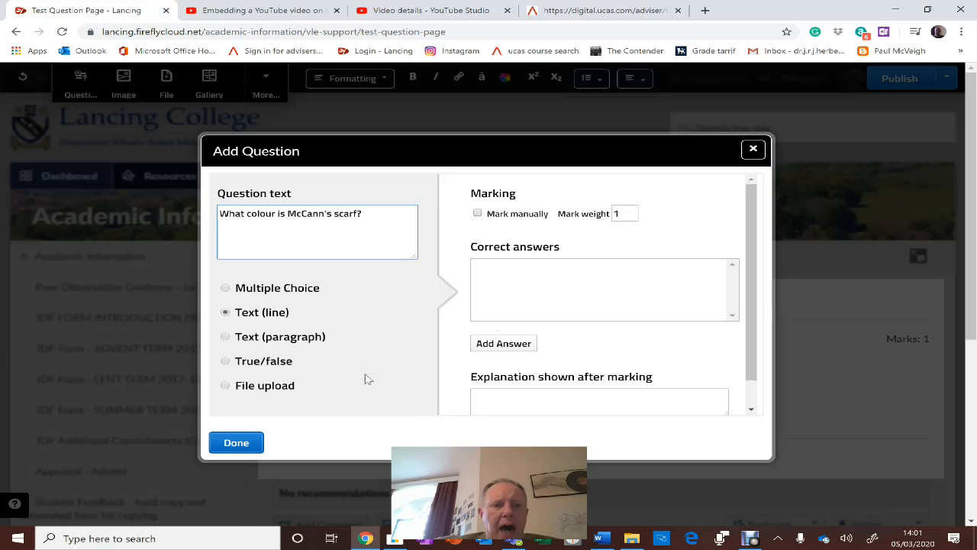
# - Add "Blue" as the correct answer and save the question with the explanation "McCann was wearing a blue scarf."
pyautogui.click(504, 343)
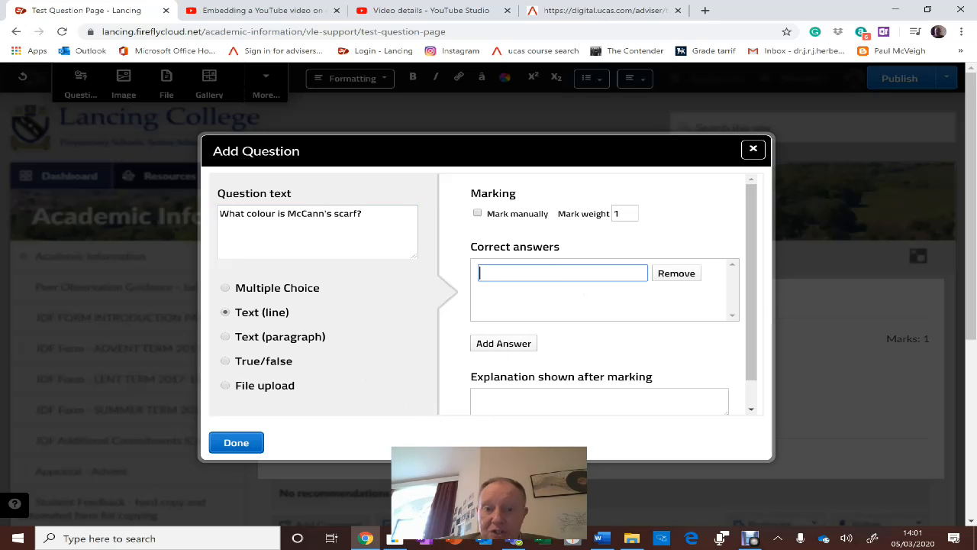
pyautogui.write('Blue')
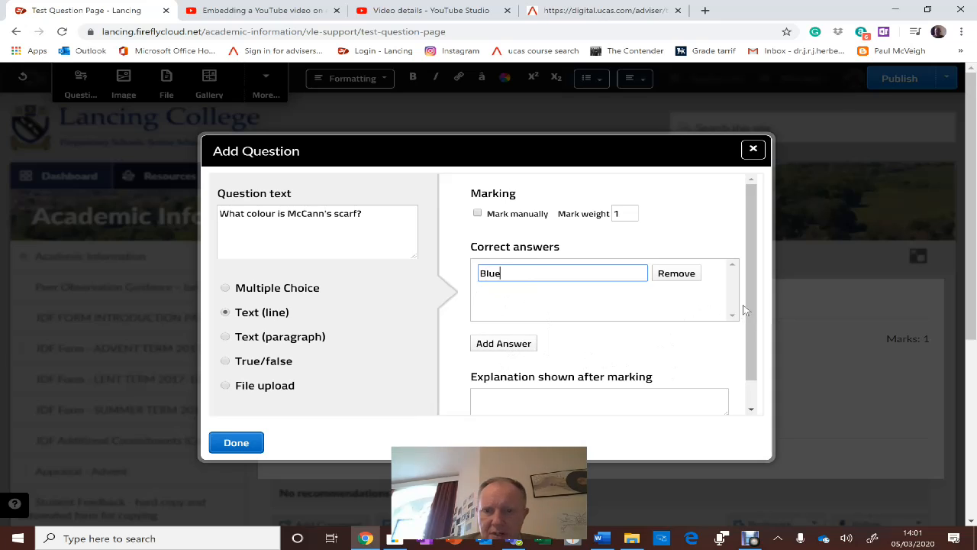
pyautogui.moveTo(748, 310); pyautogui.dragTo(748, 331)
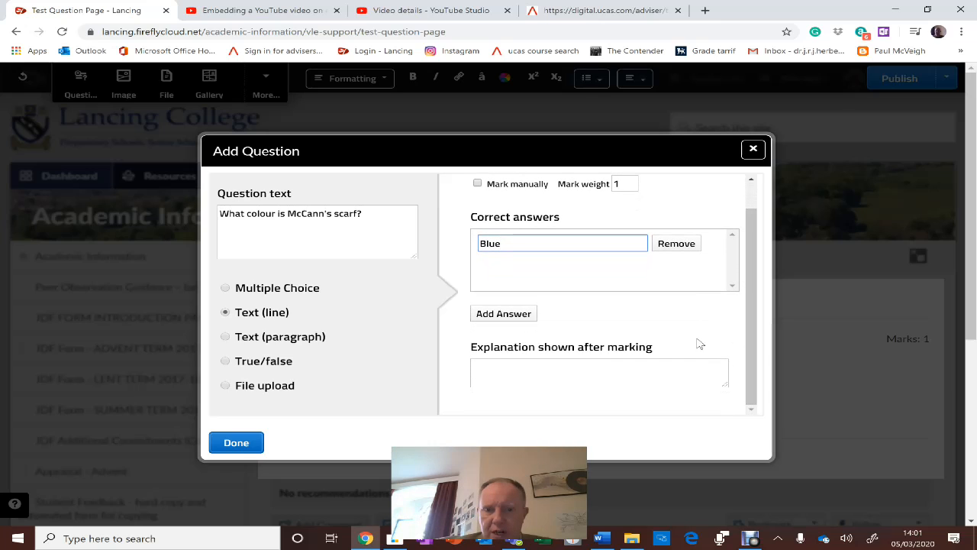
pyautogui.click(578, 365)
pyautogui.write('McCann was wearing a blue scarf.')
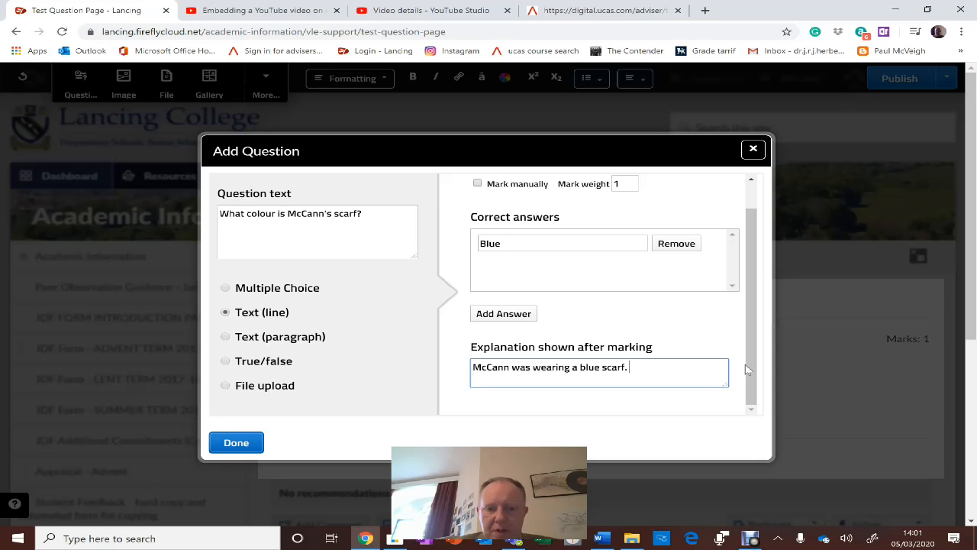
pyautogui.click(238, 444)
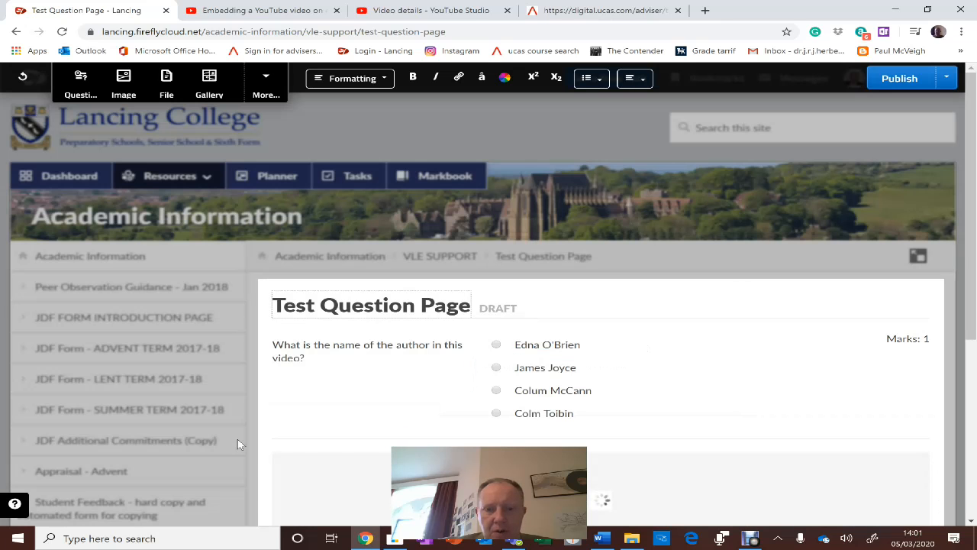
# - Start a Text (paragraph) question below the scarf question with the text "Why does Mcann name his novel Apeirogon as he does?"
pyautogui.scroll(-2, 368, 362)
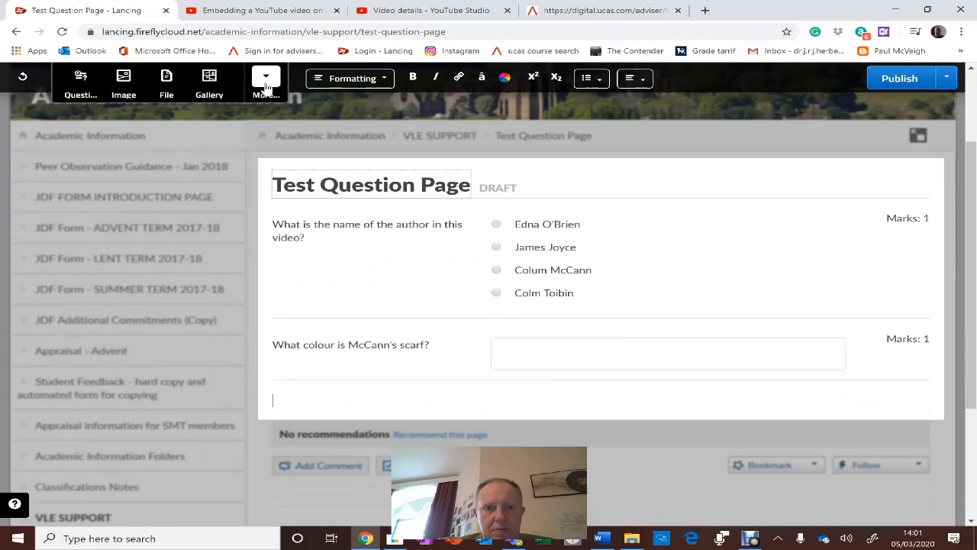
pyautogui.click(89, 92)
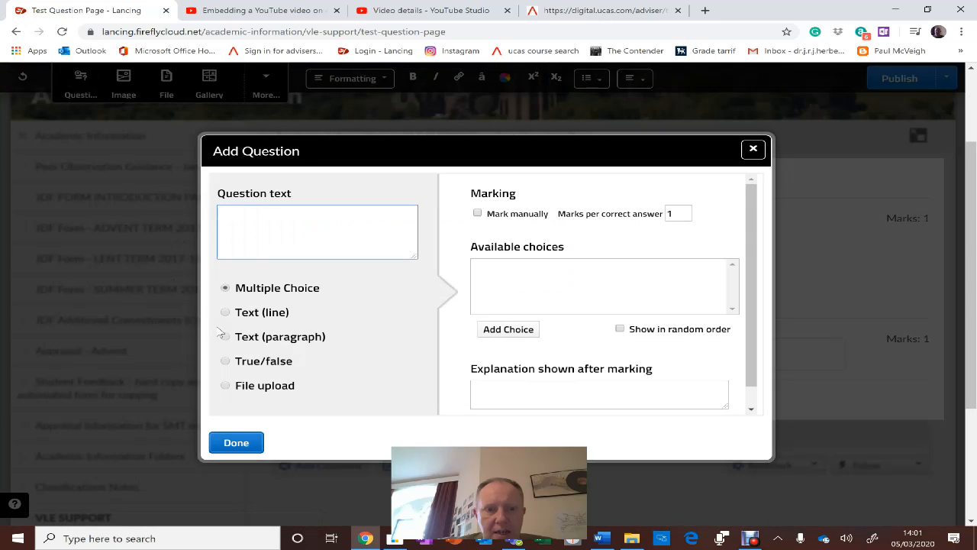
pyautogui.click(225, 336)
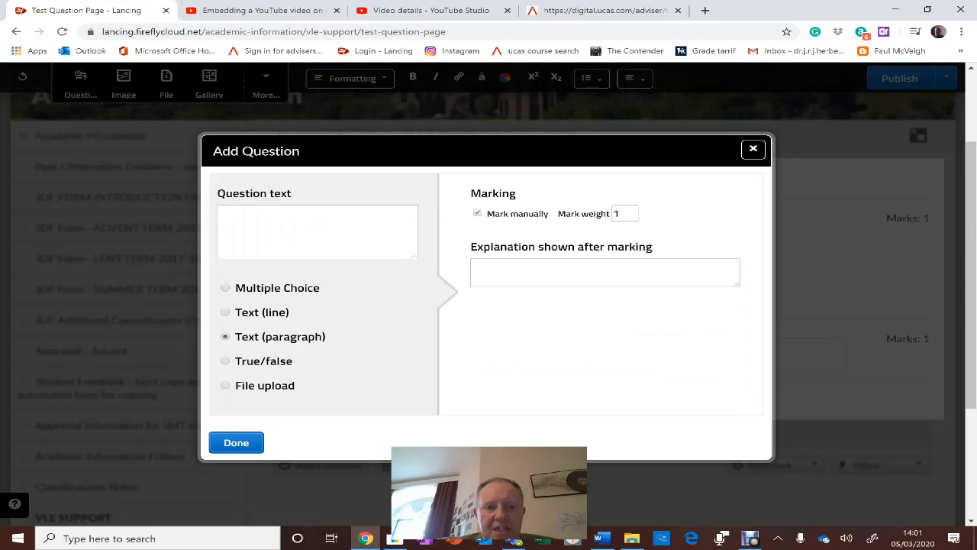
pyautogui.write('W')
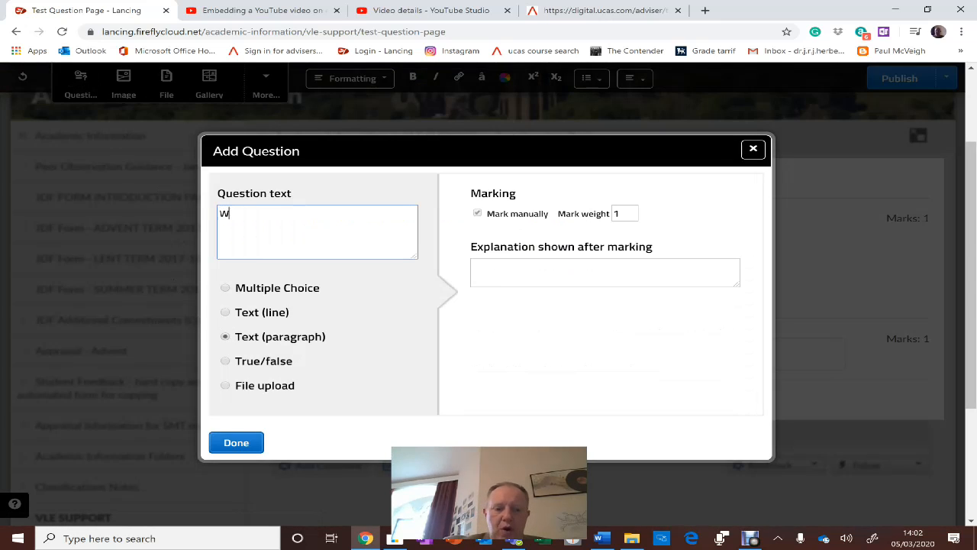
pyautogui.write('hy does')
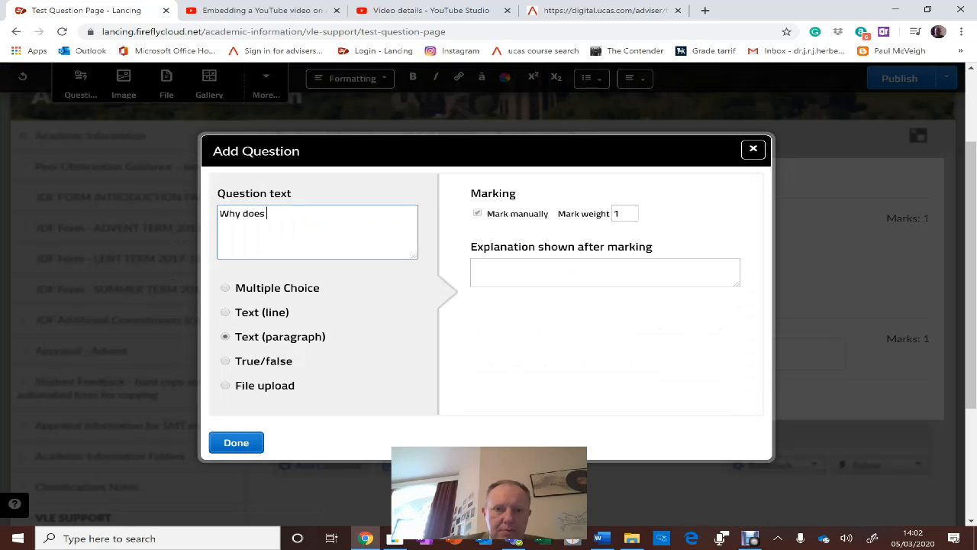
pyautogui.write(' Mc')
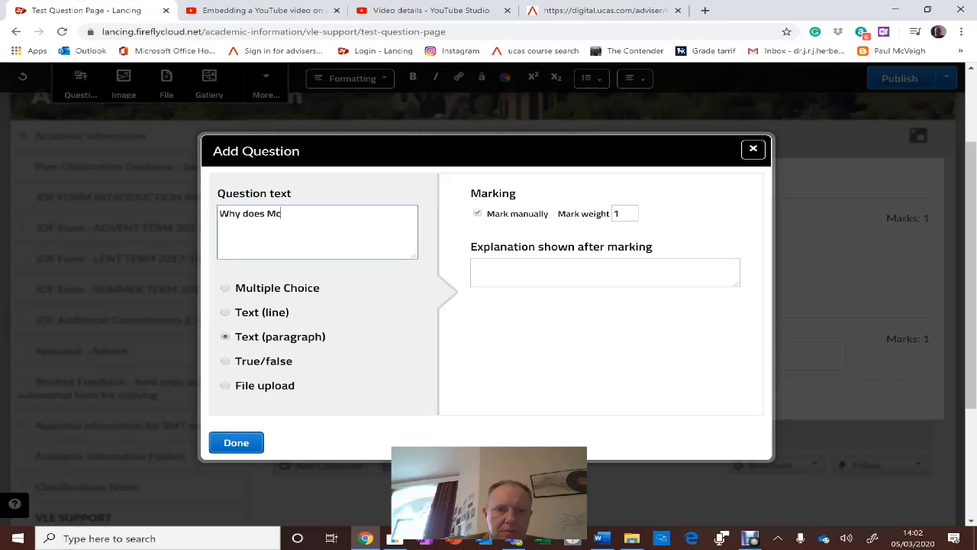
pyautogui.write('ann name hi')
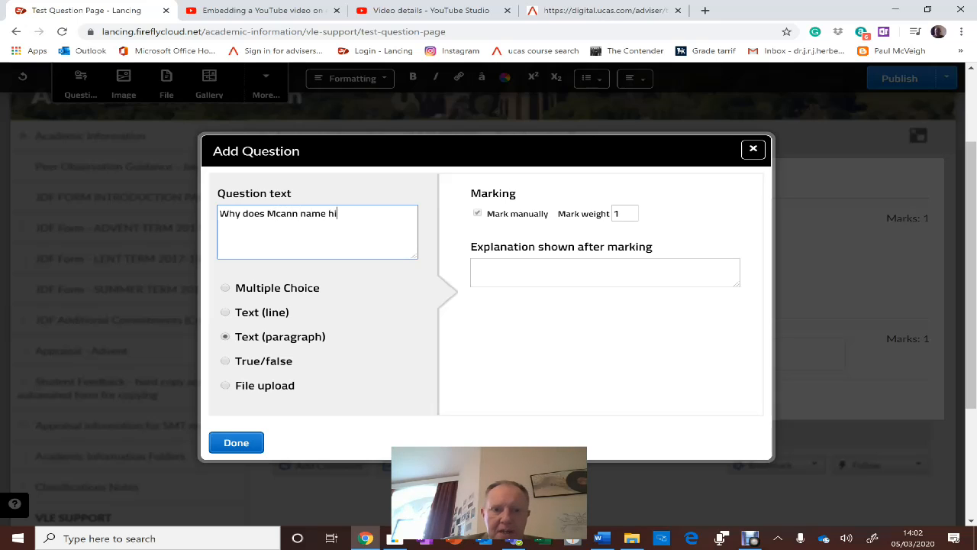
pyautogui.write('s novel as he ')
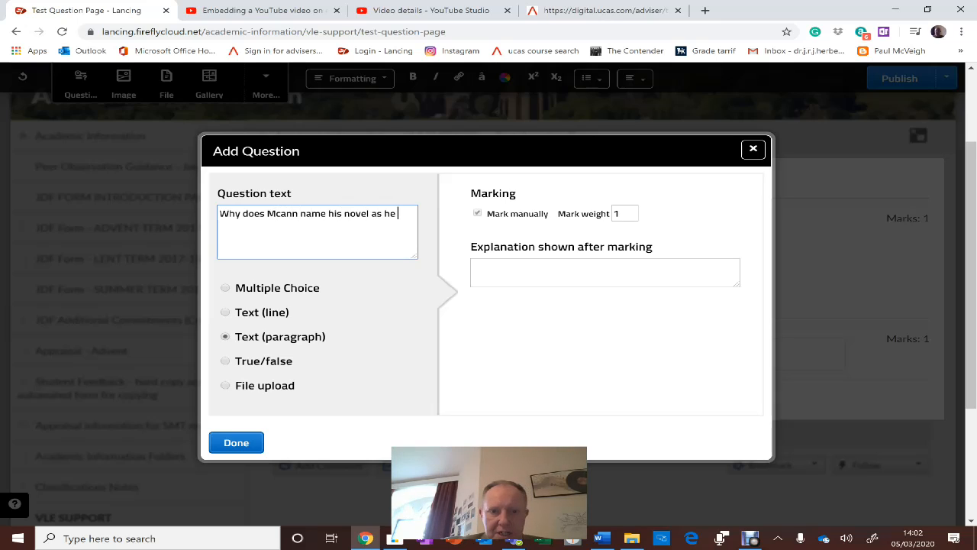
pyautogui.write('deoes?')
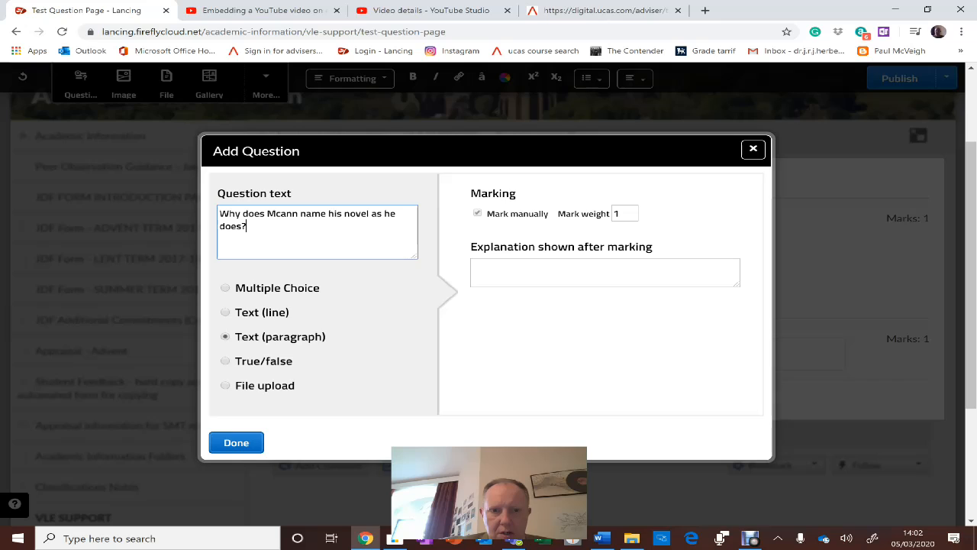
pyautogui.write('Aper')
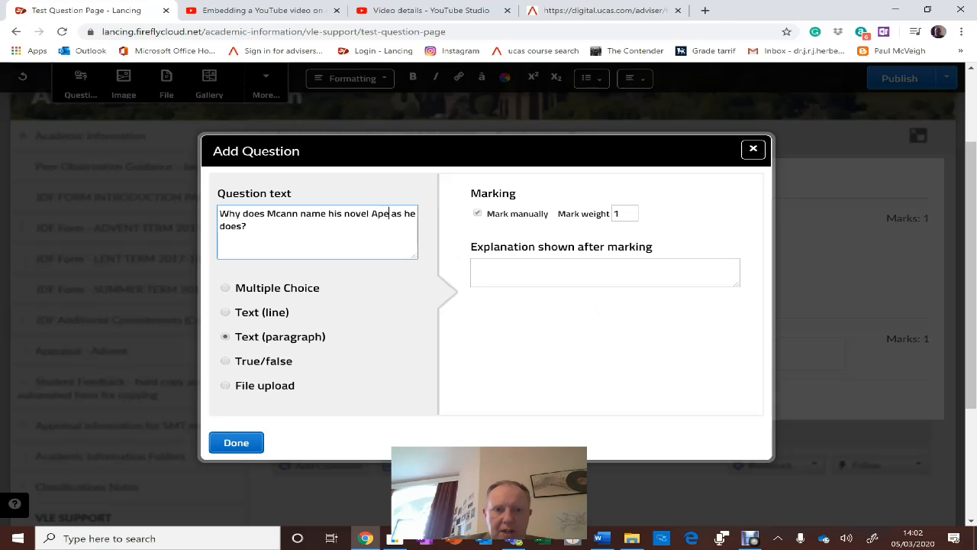
pyautogui.write('io')
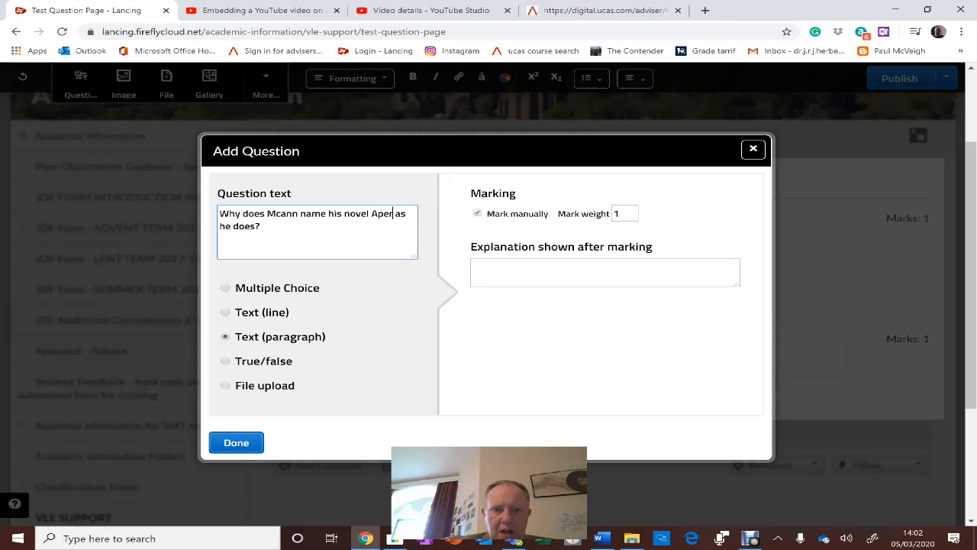
pyautogui.write('gon')
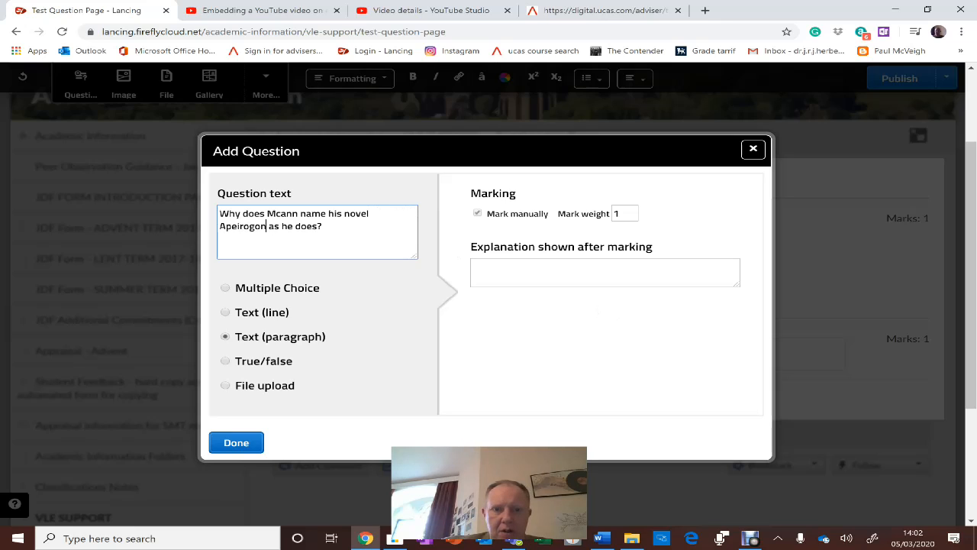
# - Set the paragraph question's mark weight to 3
pyautogui.click(616, 273)
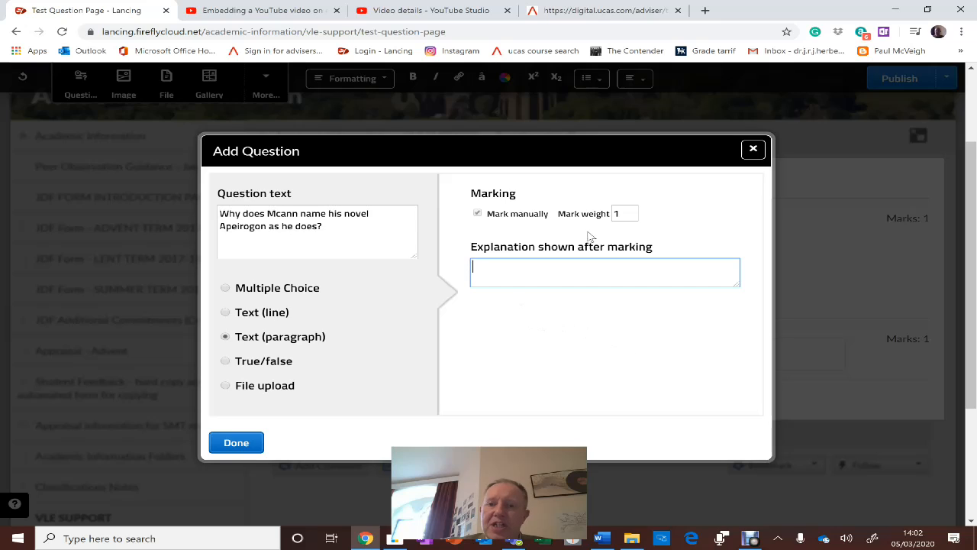
pyautogui.click(623, 214)
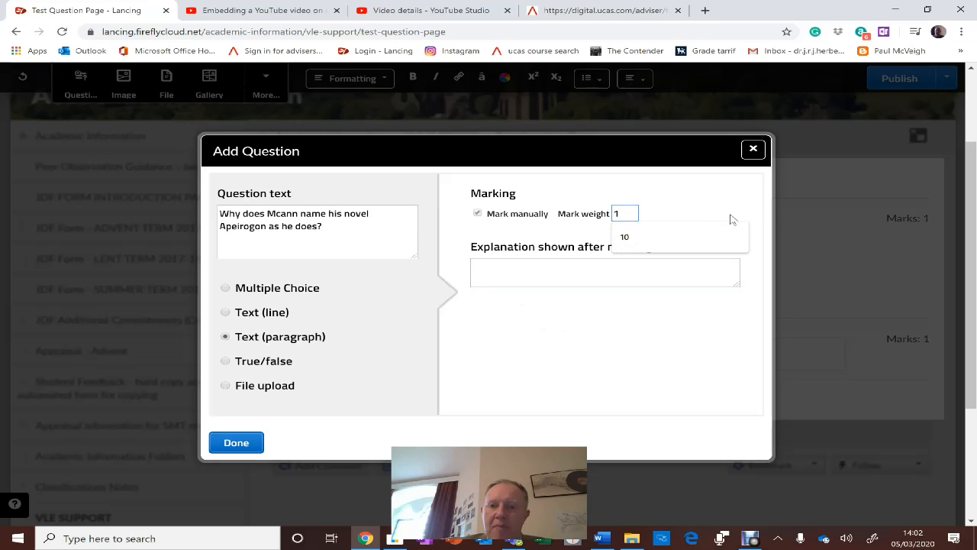
pyautogui.press('BackSpace')
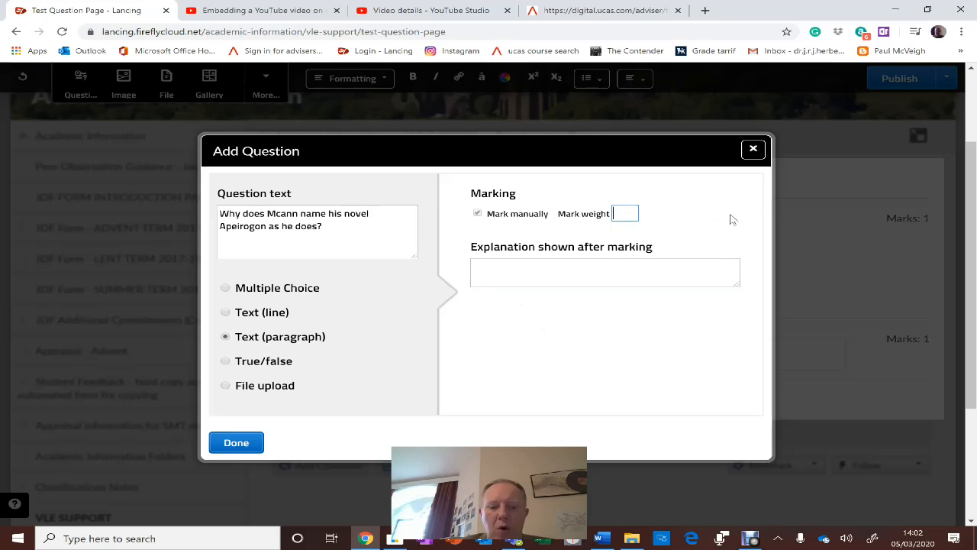
# - Begin the explanation shown after marking with "Apeirogon is an infinitely sided shape. The"
pyautogui.click(594, 271)
pyautogui.write('Apeirogon is an infinit')
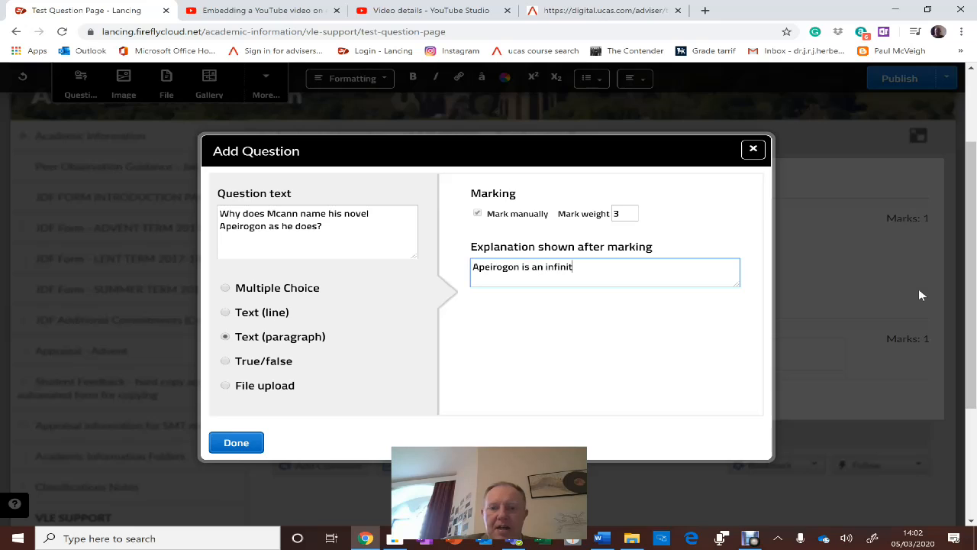
pyautogui.write('ely di')
pyautogui.press('BackSpace')
pyautogui.press('BackSpace')
pyautogui.write('sided shape. THe')
pyautogui.press('BackSpace')
pyautogui.write('he')
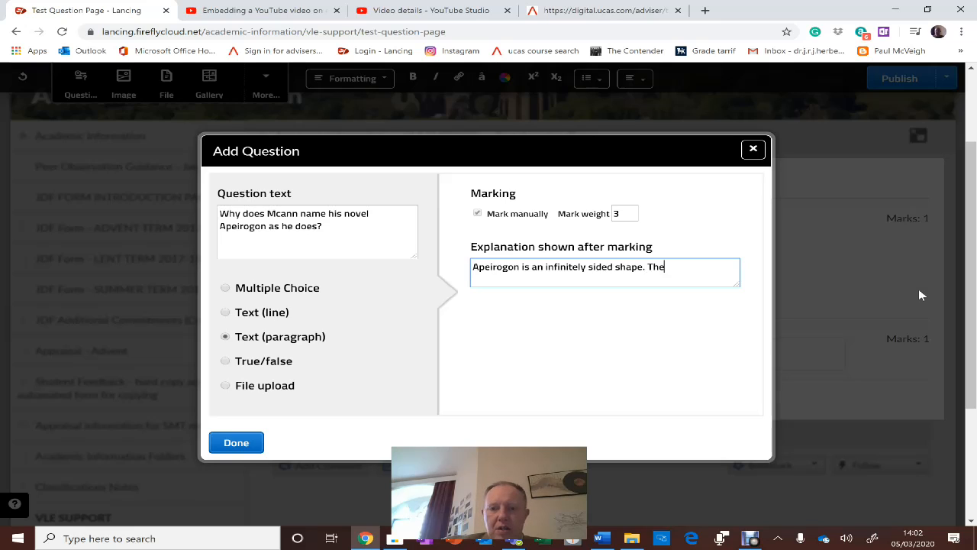
# - Continue the explanation with "shape is used as a motif to express the idea that in complex situations"
pyautogui.write(' shape is us')
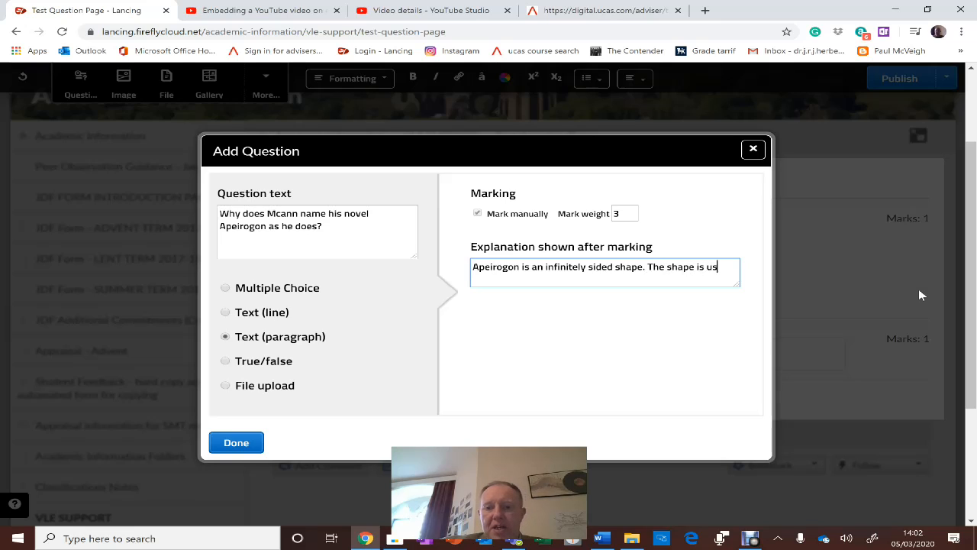
pyautogui.write('ed as a ')
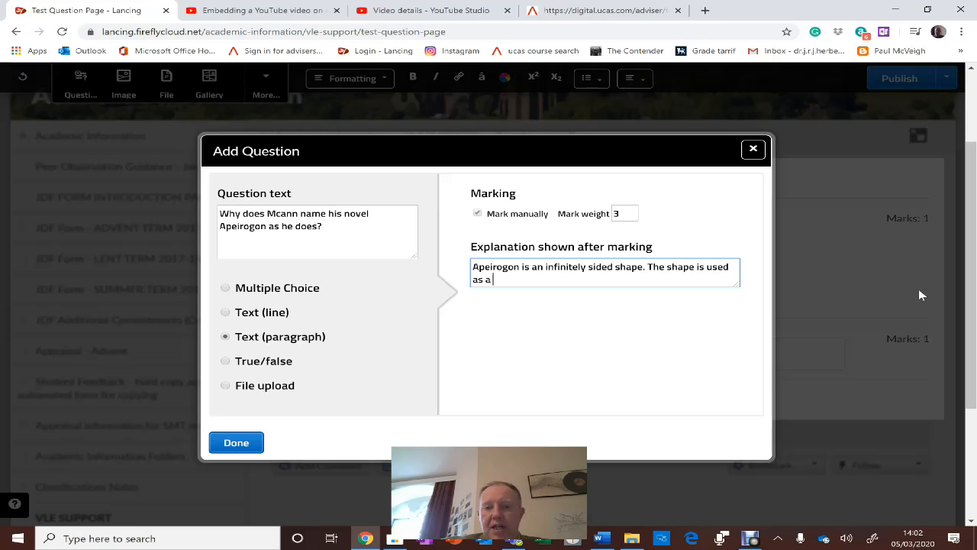
pyautogui.write('motif to express the idea')
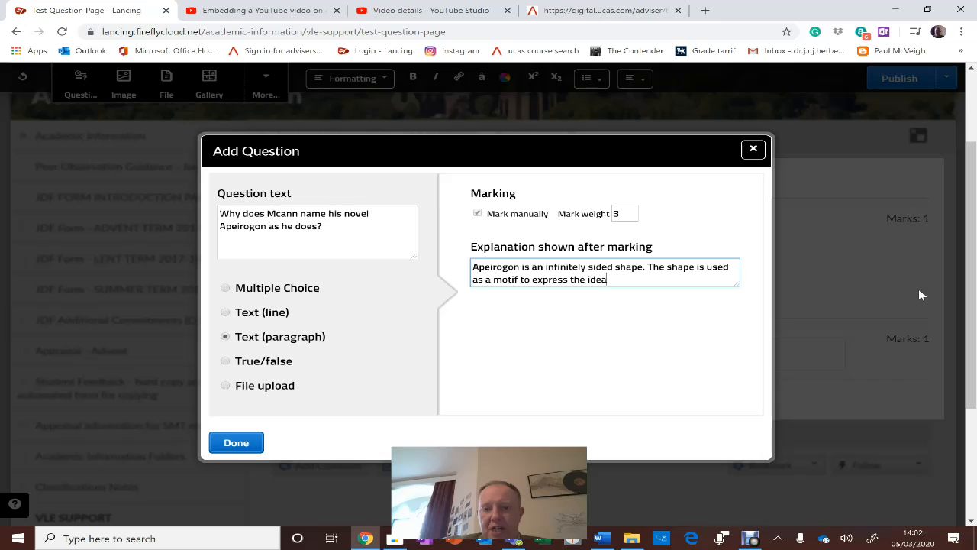
pyautogui.write(' that')
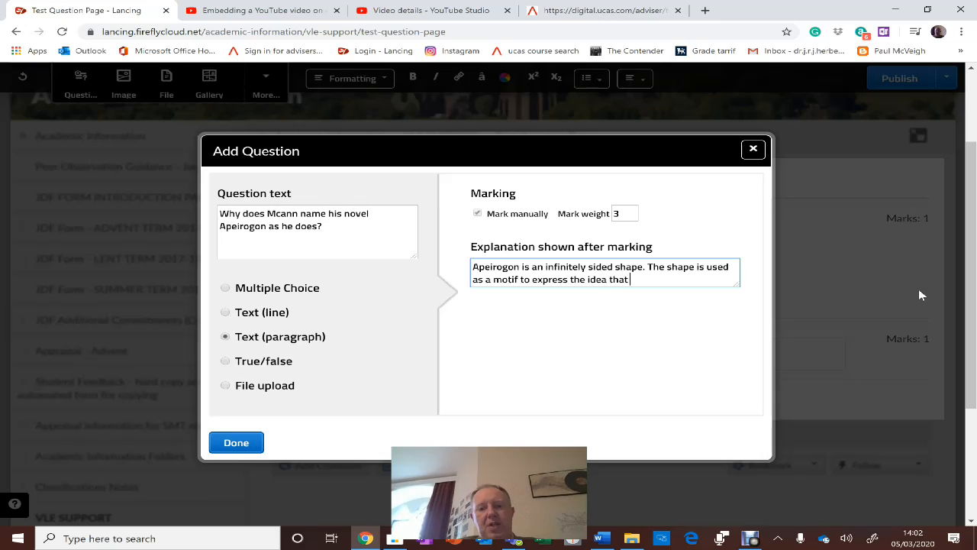
pyautogui.write(' in complex situations ')
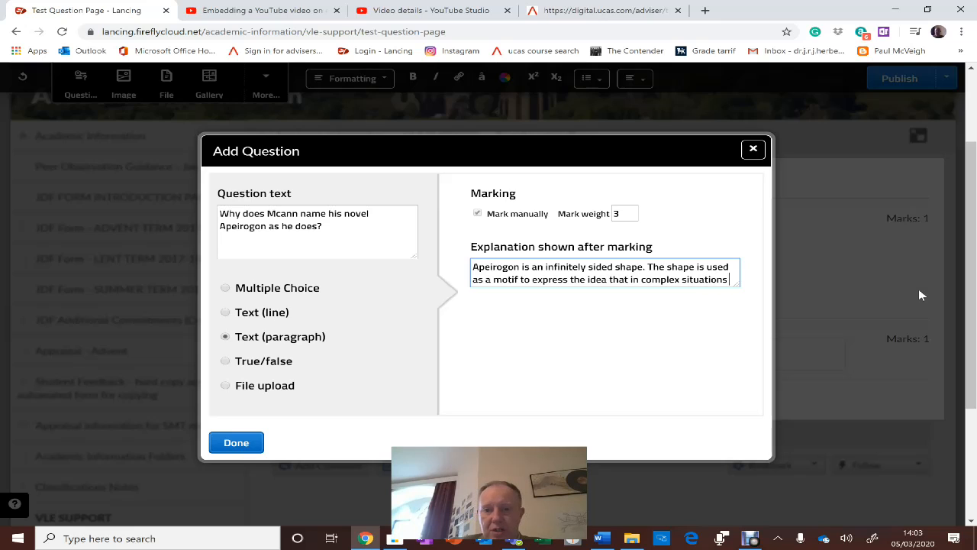
# - End the explanation with "there are as many experiences of them as people there." and save the paragraph question
pyautogui.write('there are as many expe')
pyautogui.write('rence')
pyautogui.press('BackSpace')
pyautogui.press('BackSpace')
pyautogui.press('BackSpace')
pyautogui.press('BackSpace')
pyautogui.write('iences of them as ')
pyautogui.write('people there')
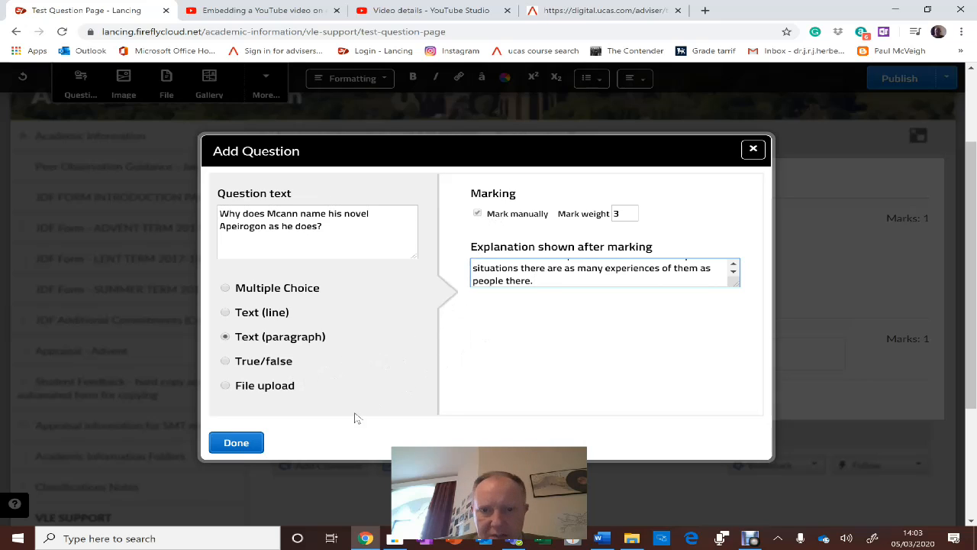
pyautogui.click(236, 444)
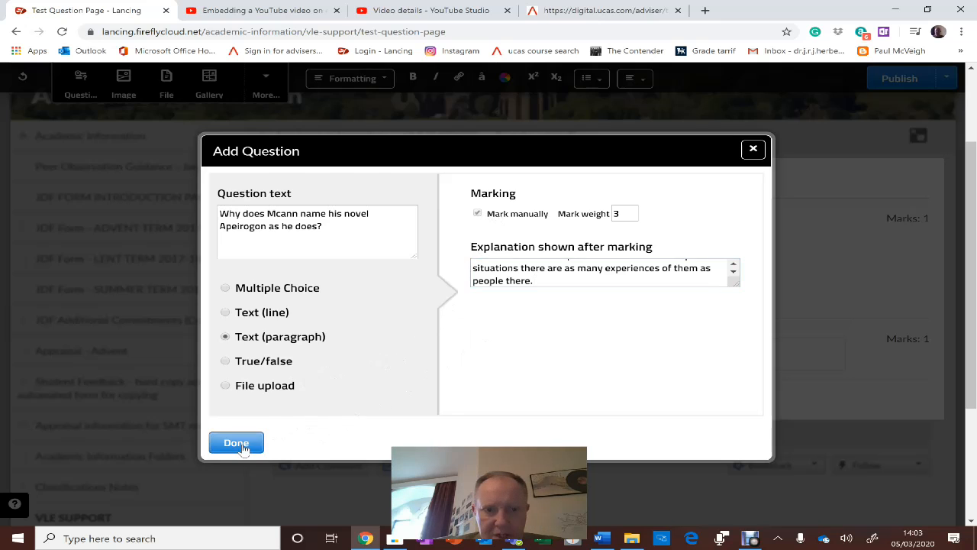
# - Check the three questions on the draft page and publish it
pyautogui.scroll(-2, 421, 415)
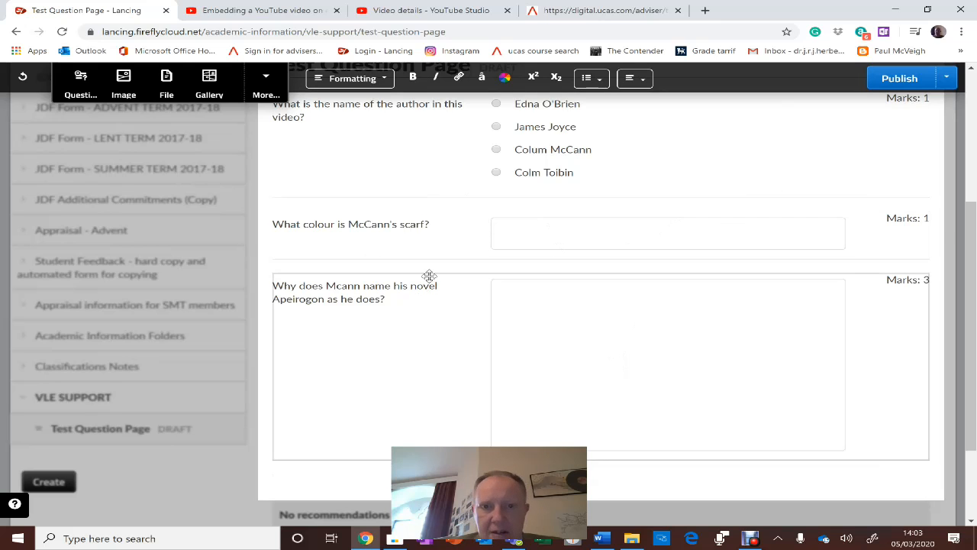
pyautogui.scroll(1, 435, 234)
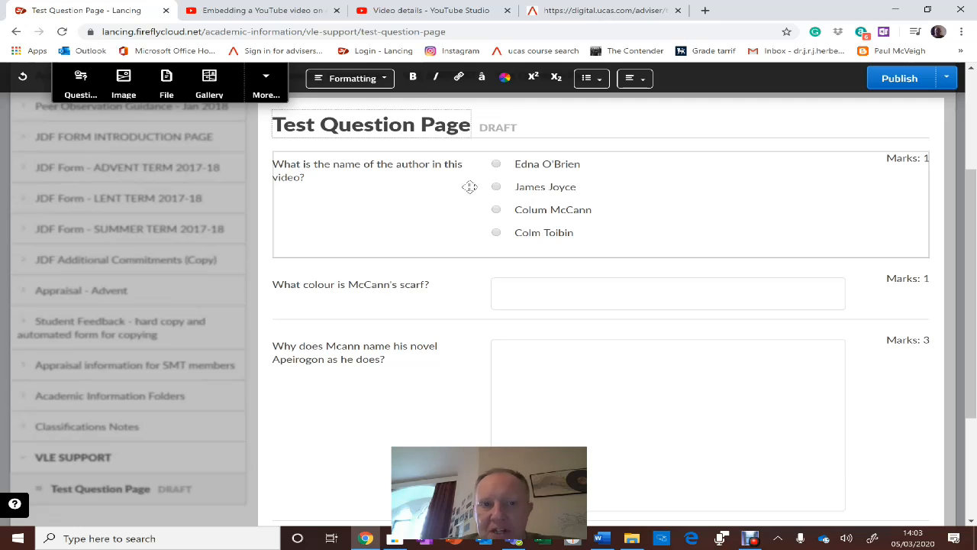
pyautogui.click(904, 81)
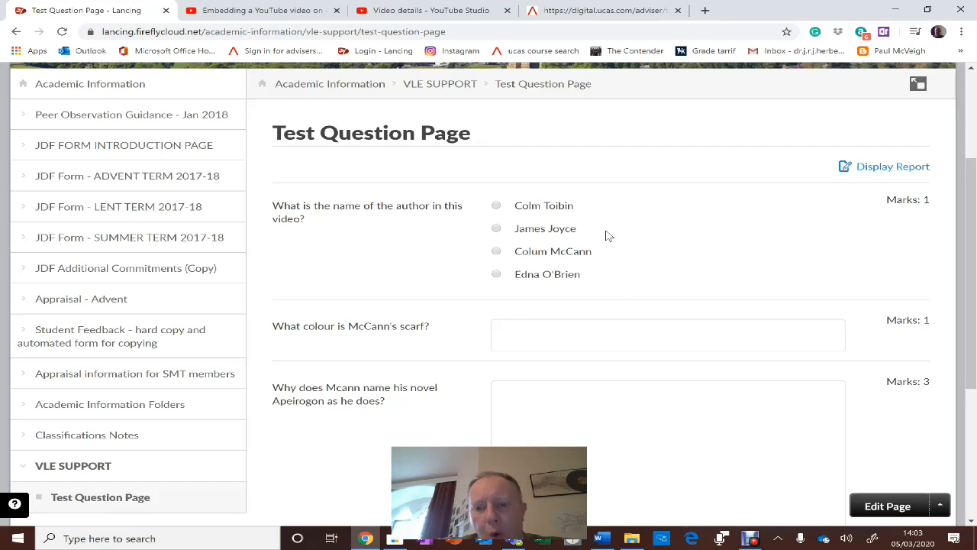
# - Answer the author question with "Colm Toibin" and the scarf question with "Red" on the published page
pyautogui.click(497, 206)
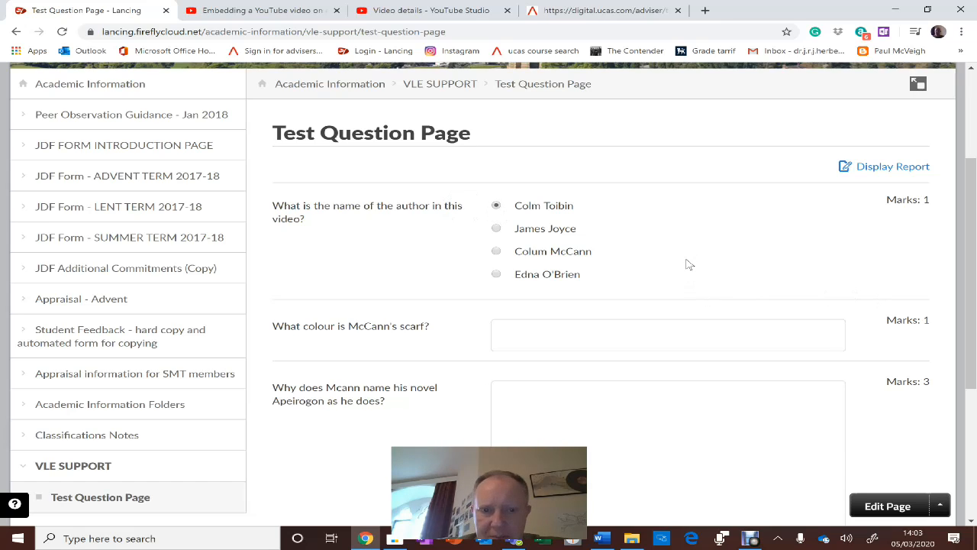
pyautogui.click(668, 335)
pyautogui.write('Red')
pyautogui.press('Tab')
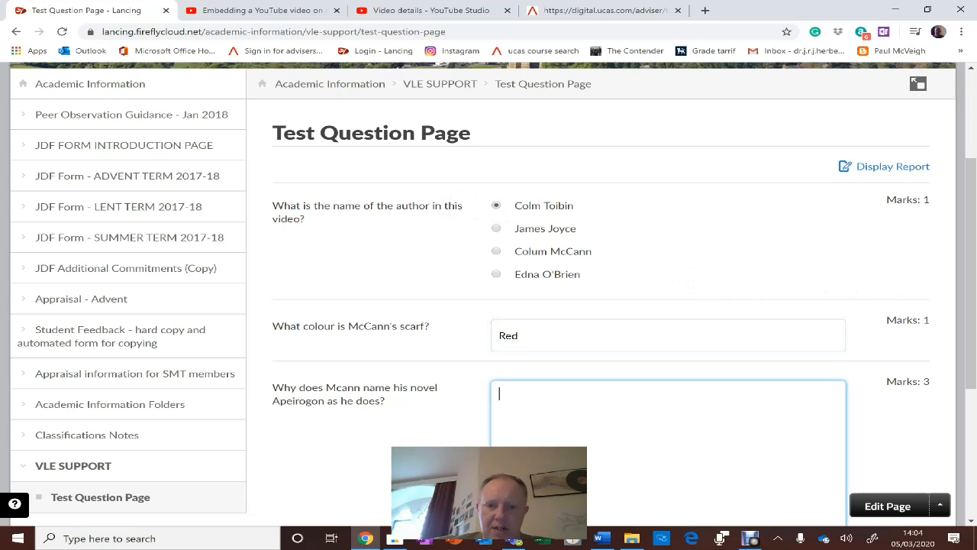
# - Answer the Apeirogon question with "Because he liked the sound of the word." and submit the test
pyautogui.write('Be')
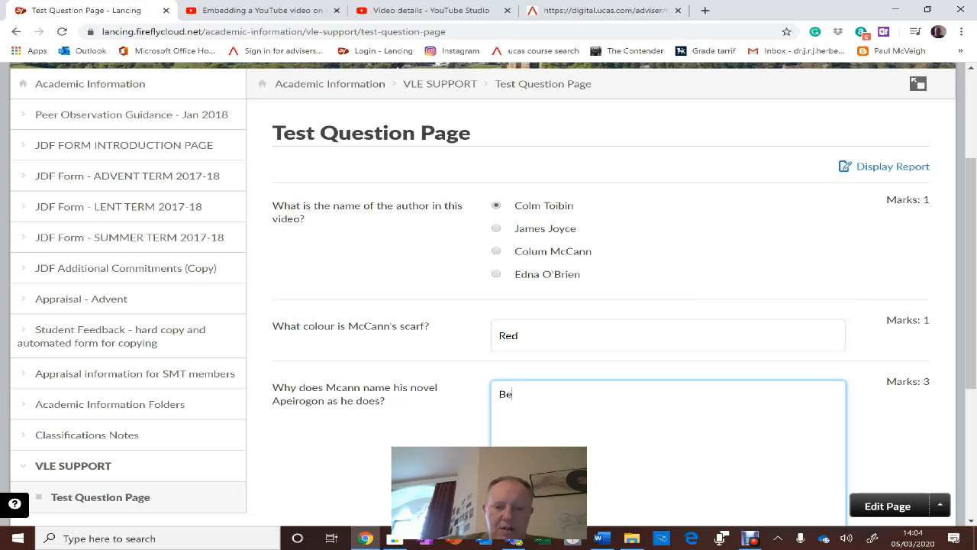
pyautogui.write('cause')
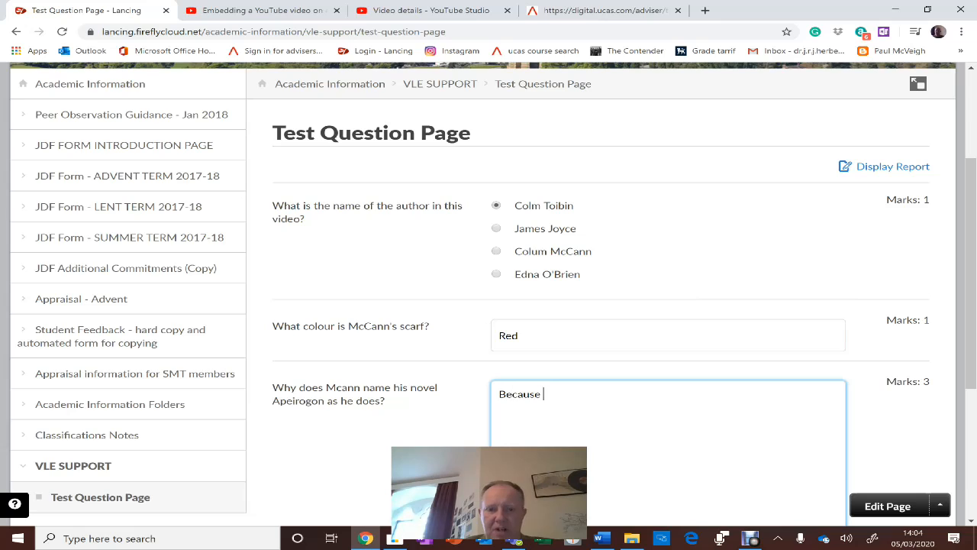
pyautogui.write('he liked the sound of the word.')
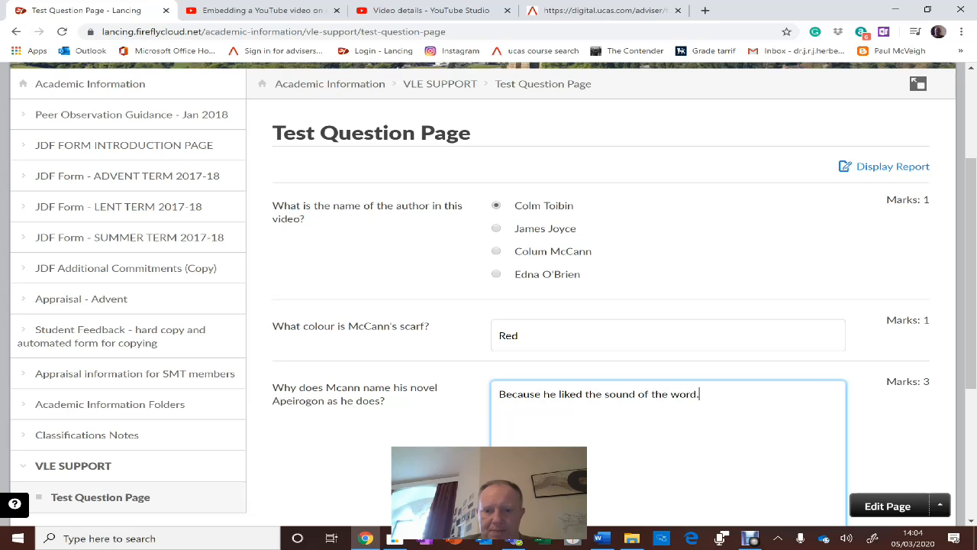
pyautogui.scroll(-2, 713, 283)
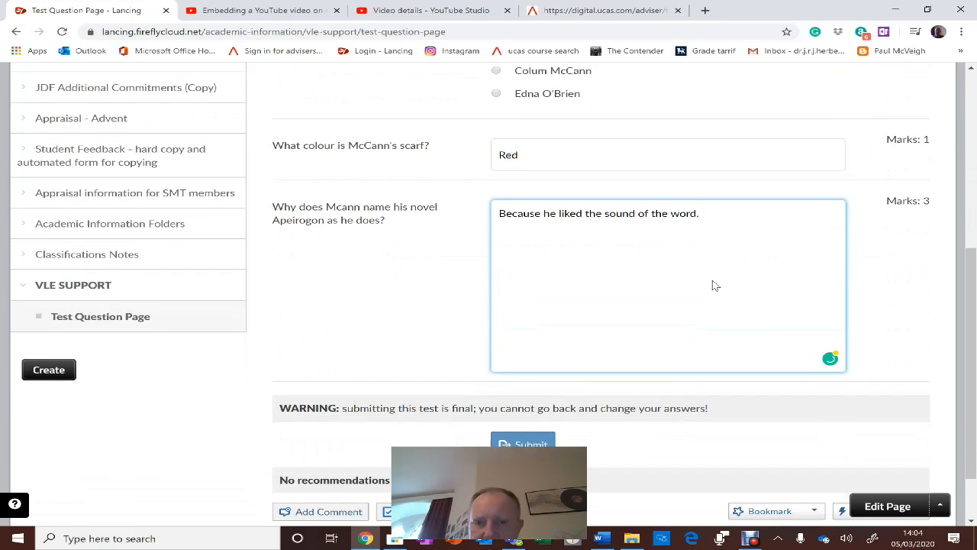
pyautogui.click(551, 443)
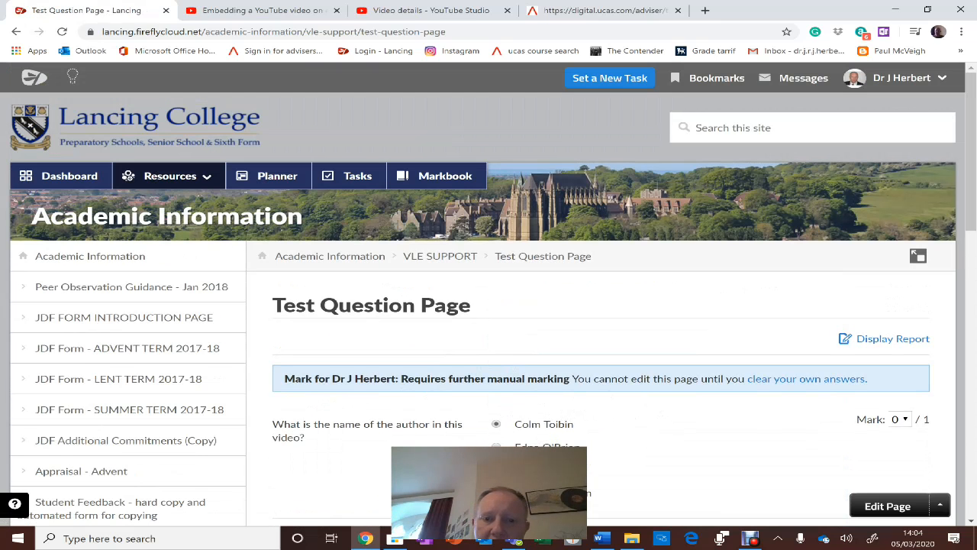
# - Review the submitted answers, their explanations and the mark choices for the Apeirogon question
pyautogui.scroll(-3, 662, 405)
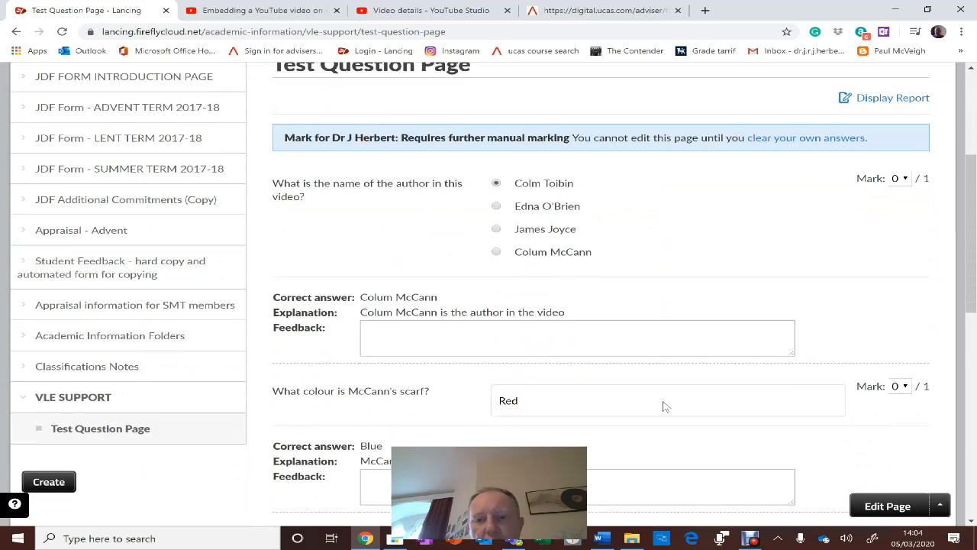
pyautogui.scroll(-3, 663, 405)
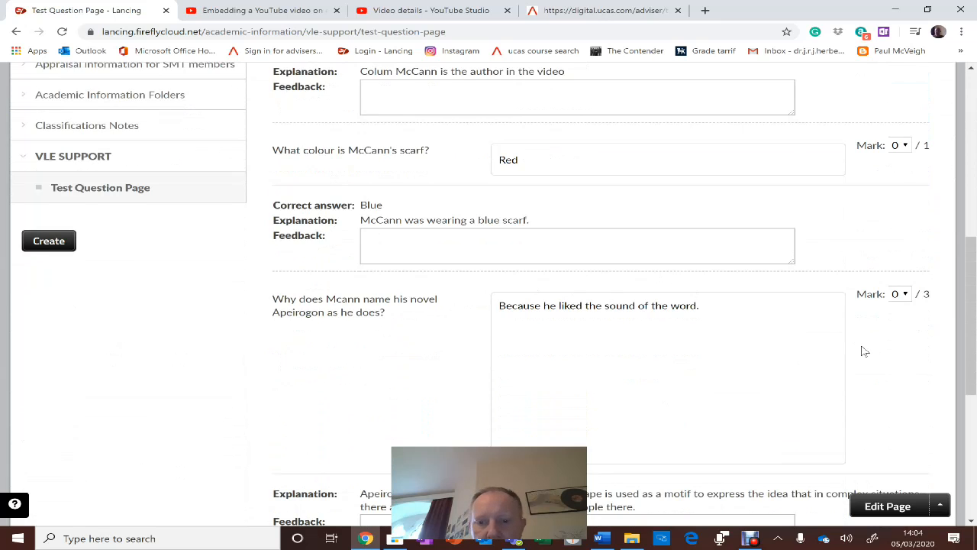
pyautogui.scroll(-2, 865, 351)
pyautogui.click(908, 176)
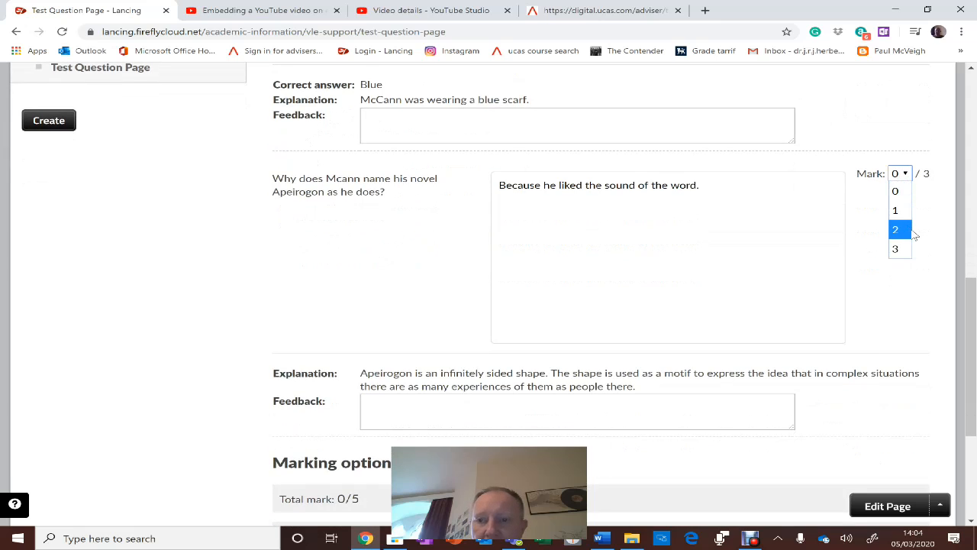
# - Give the author question the feedback "McCann is the correct person" and a mark of 0
pyautogui.scroll(5, 921, 256)
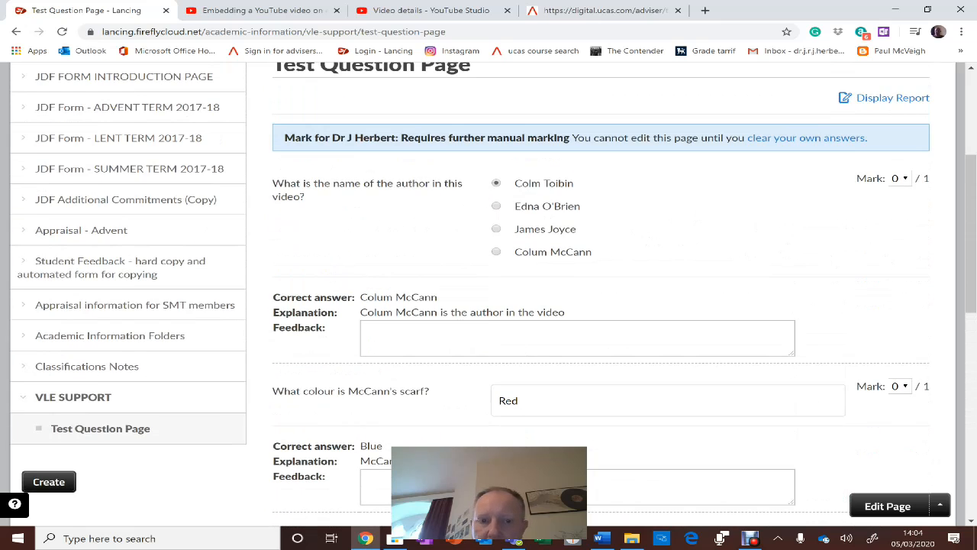
pyautogui.click(577, 338)
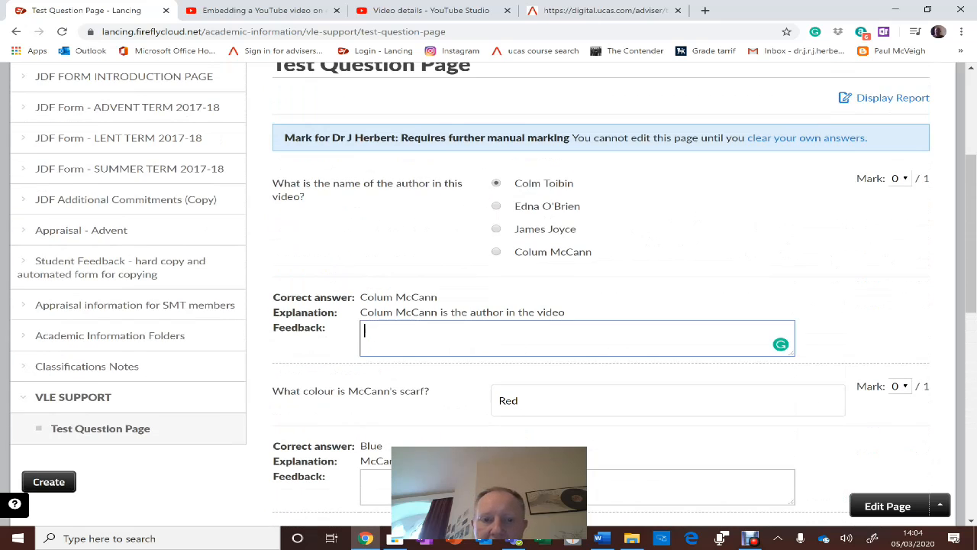
pyautogui.write('Mc')
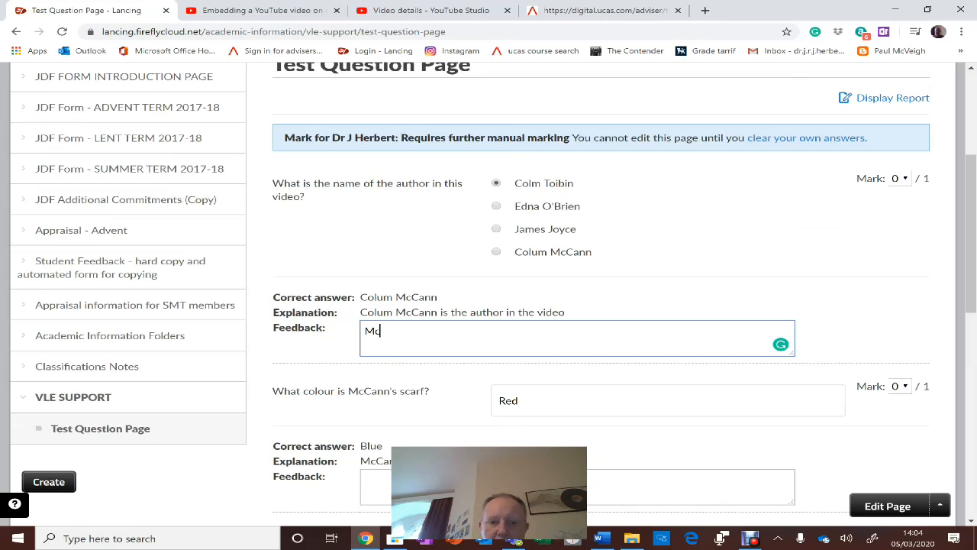
pyautogui.write('Cann is the cor')
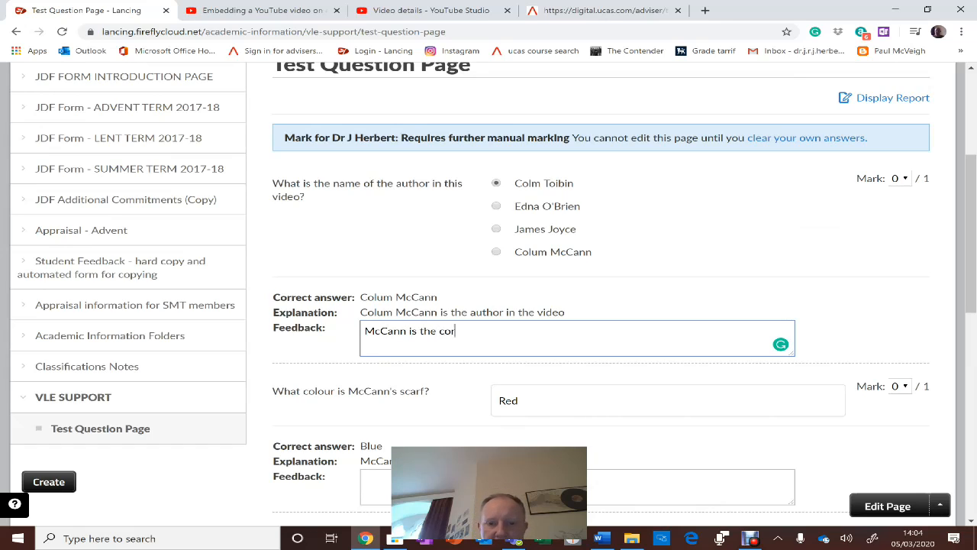
pyautogui.write('rect person')
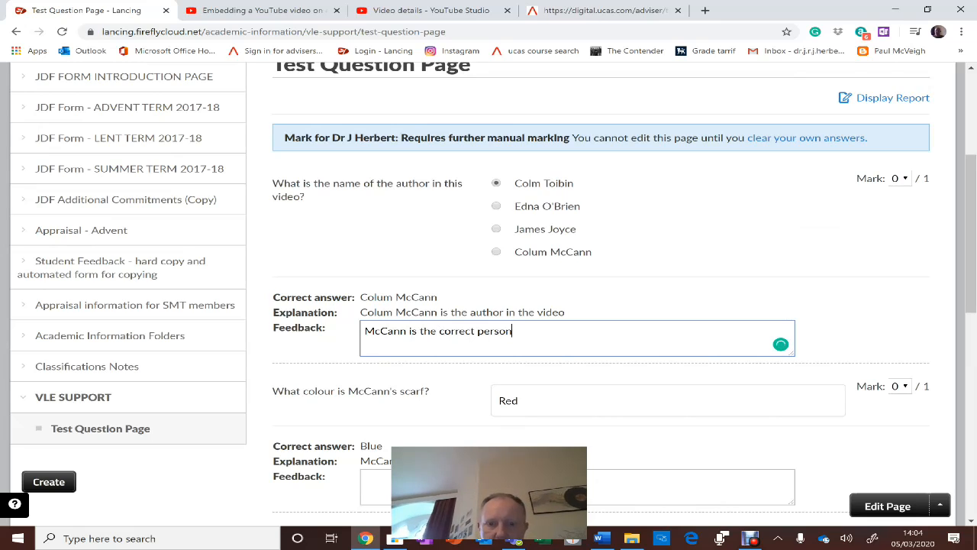
pyautogui.click(901, 179)
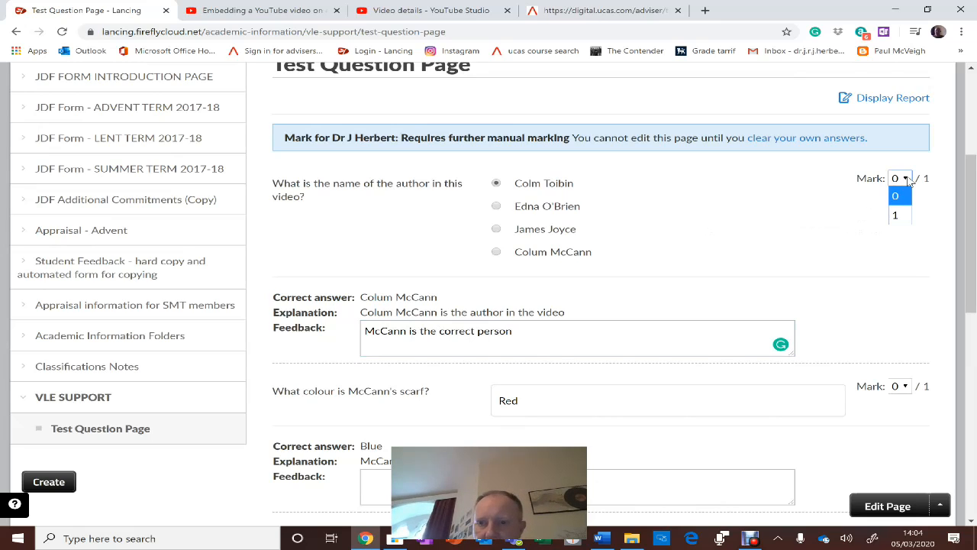
pyautogui.click(901, 196)
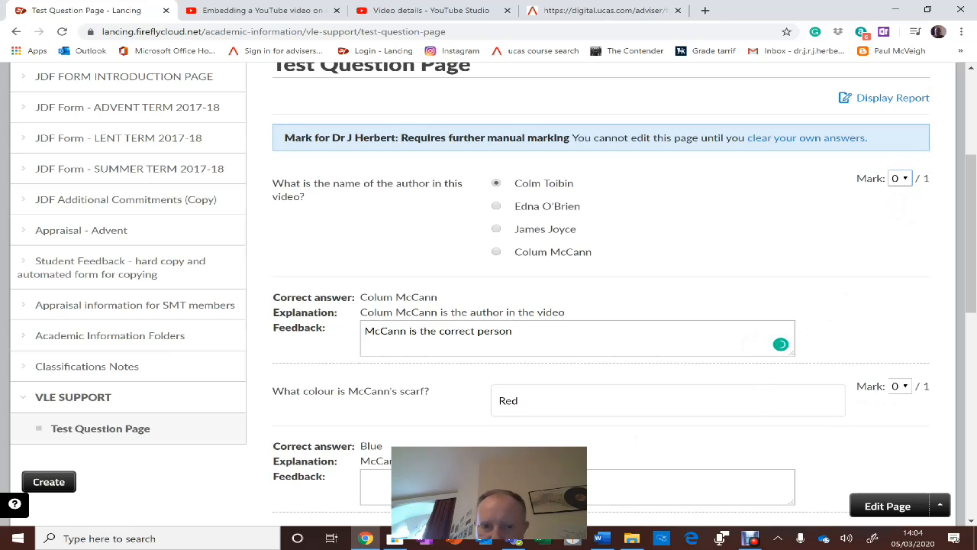
# - Dismiss the meeting reminder and open the overall feedback and grade/level fields in the marking options
pyautogui.click(611, 486)
pyautogui.scroll(-2, 590, 432)
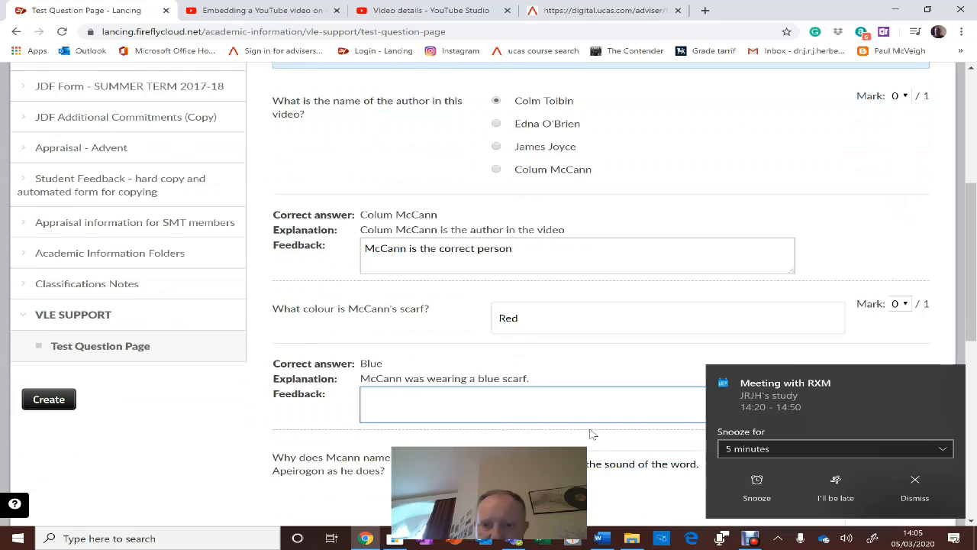
pyautogui.click(913, 478)
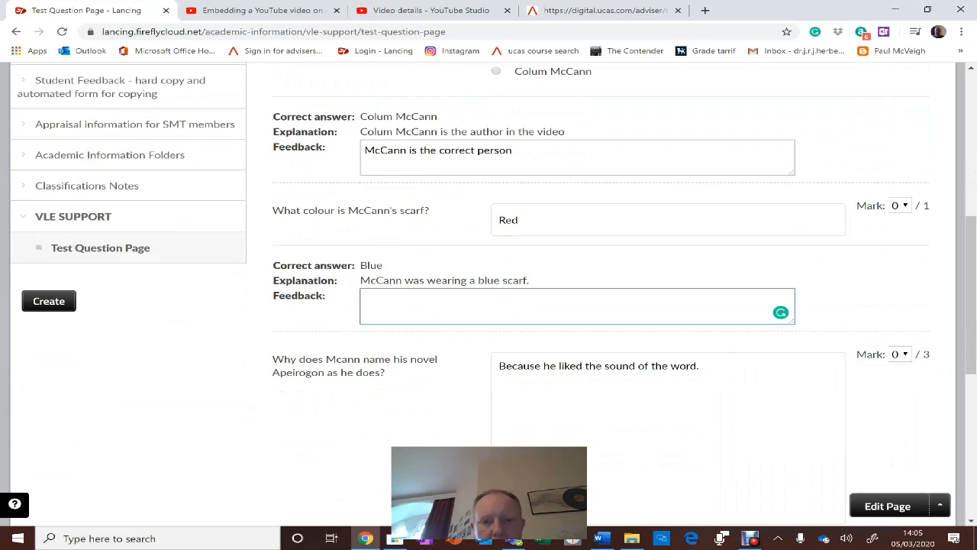
pyautogui.scroll(-2, 488, 294)
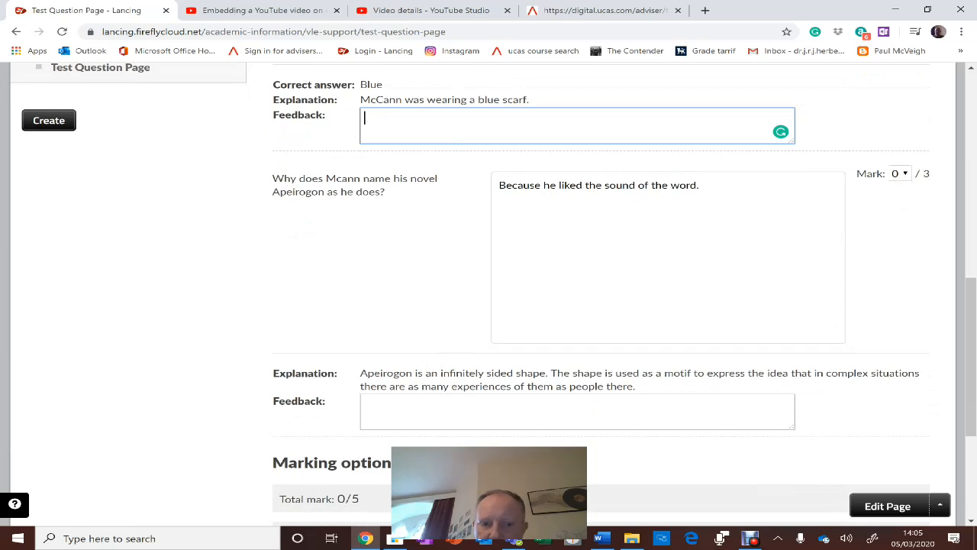
pyautogui.scroll(-2, 885, 197)
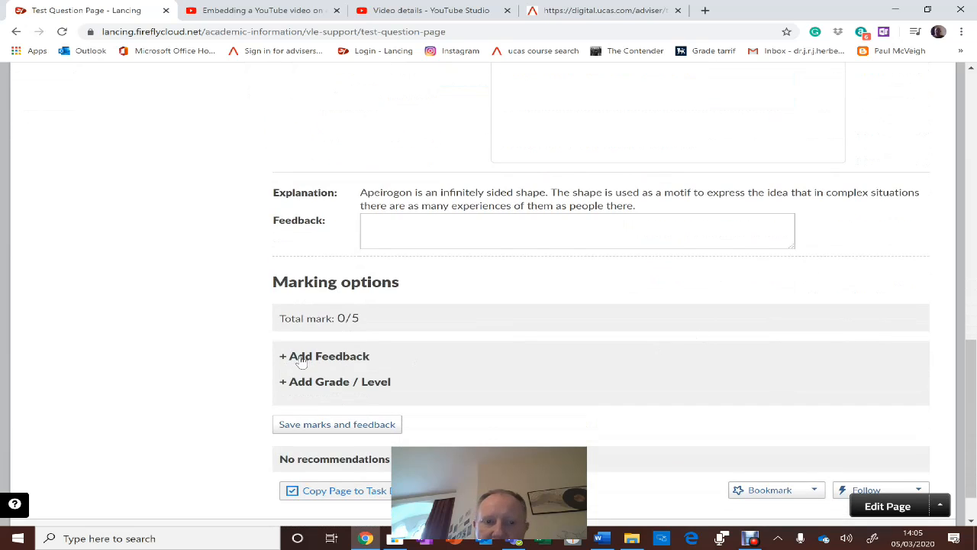
pyautogui.click(303, 360)
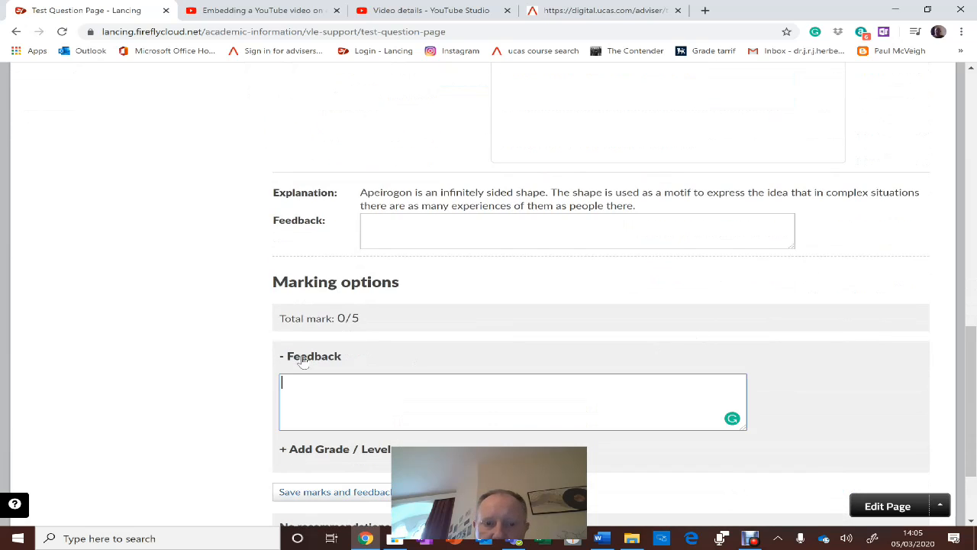
pyautogui.click(322, 450)
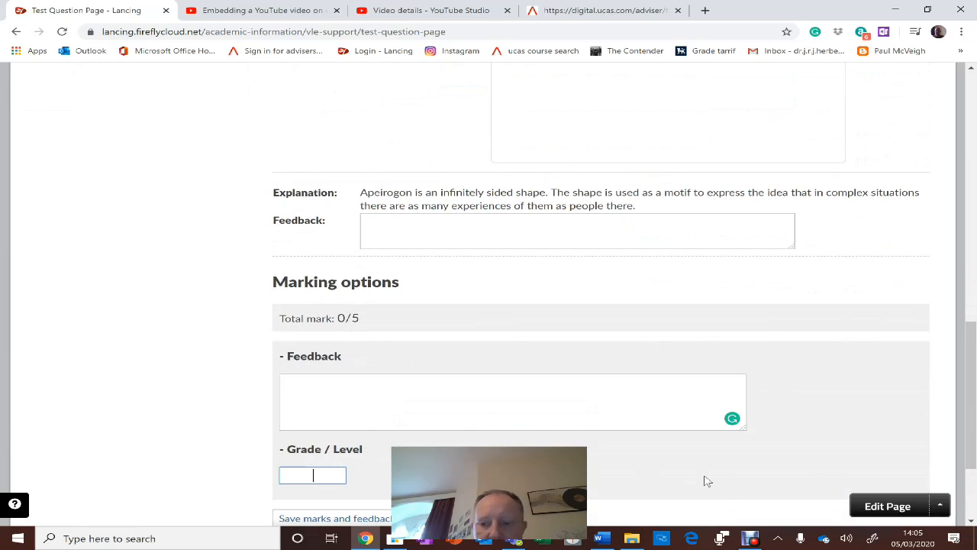
pyautogui.scroll(-1, 615, 433)
pyautogui.scroll(-1, 606, 388)
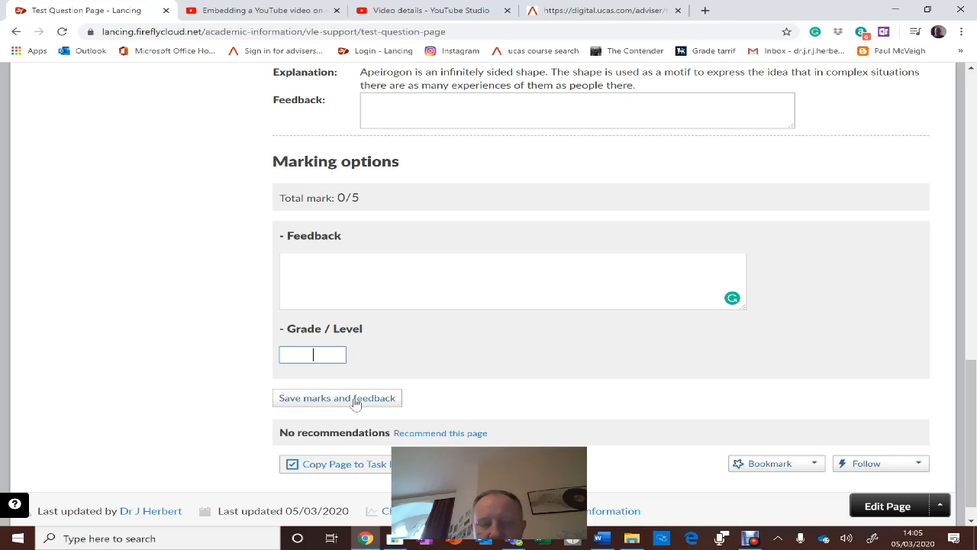
pyautogui.scroll(4, 355, 403)
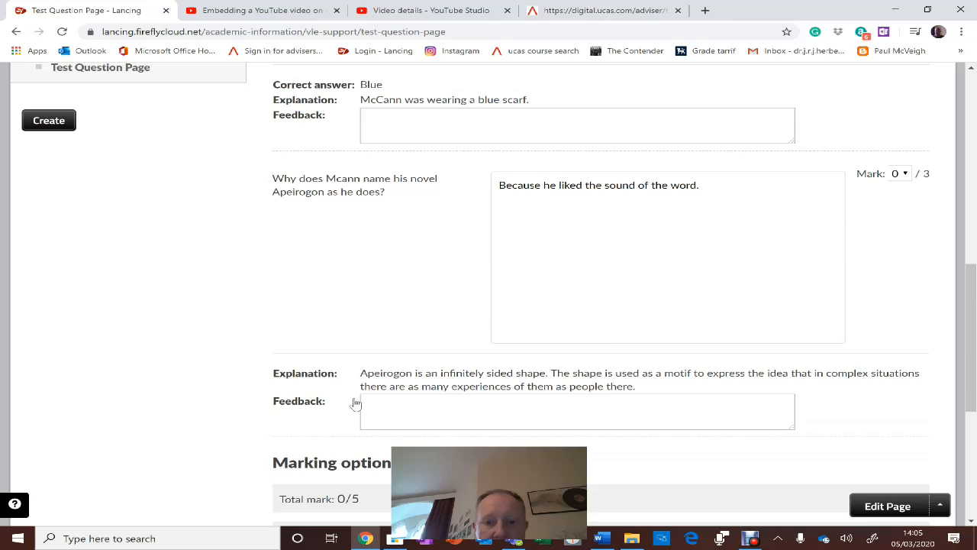
pyautogui.scroll(6, 355, 403)
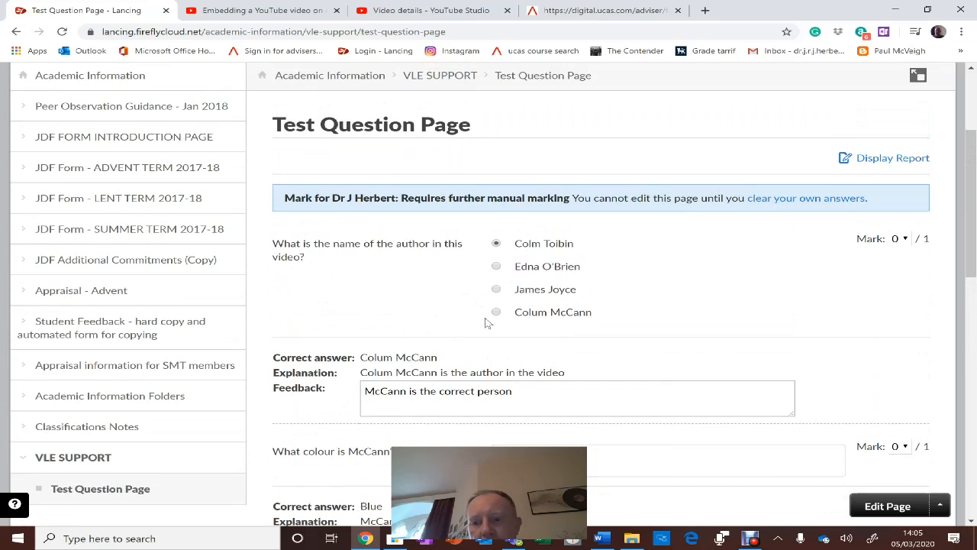
# - Display the test's marks report, select the listed submission and examine the CSV export options
pyautogui.click(888, 163)
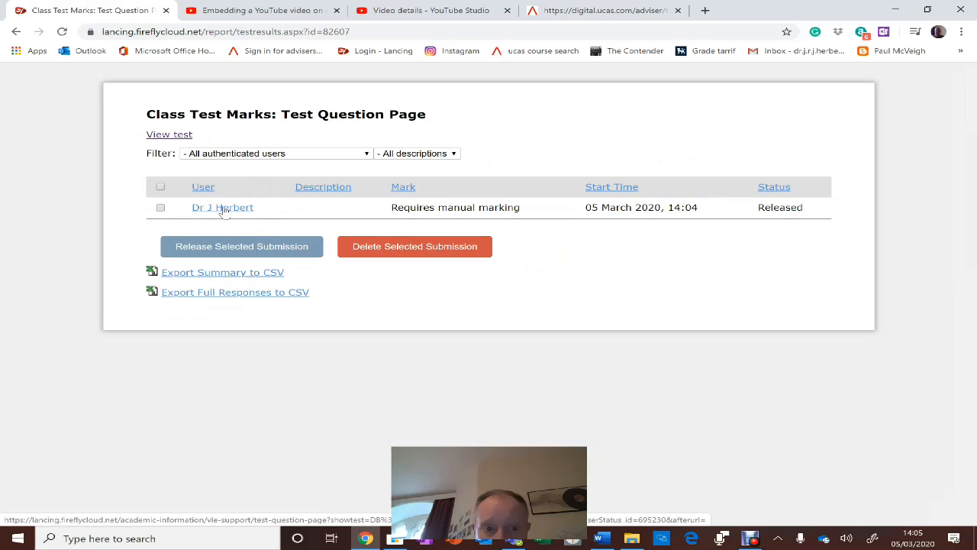
pyautogui.click(161, 208)
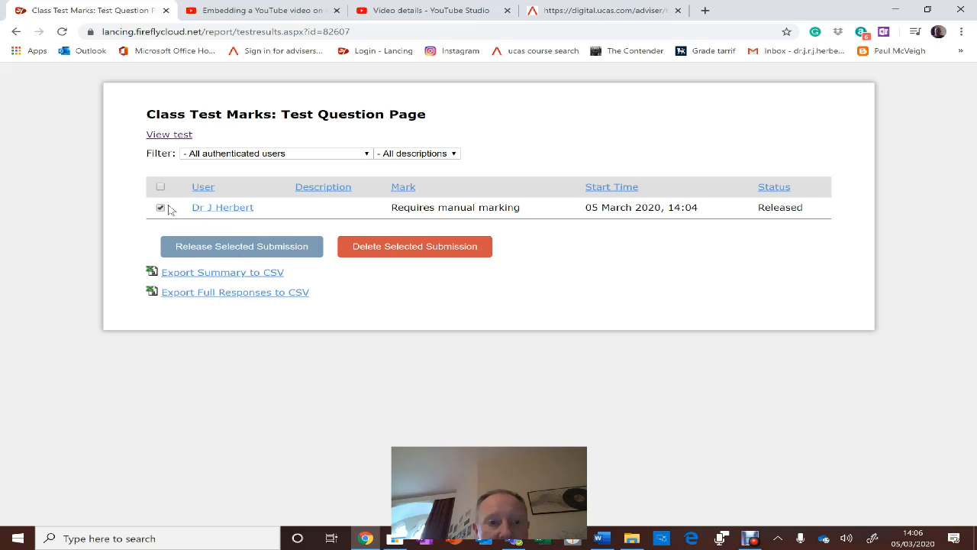
pyautogui.click(200, 295)
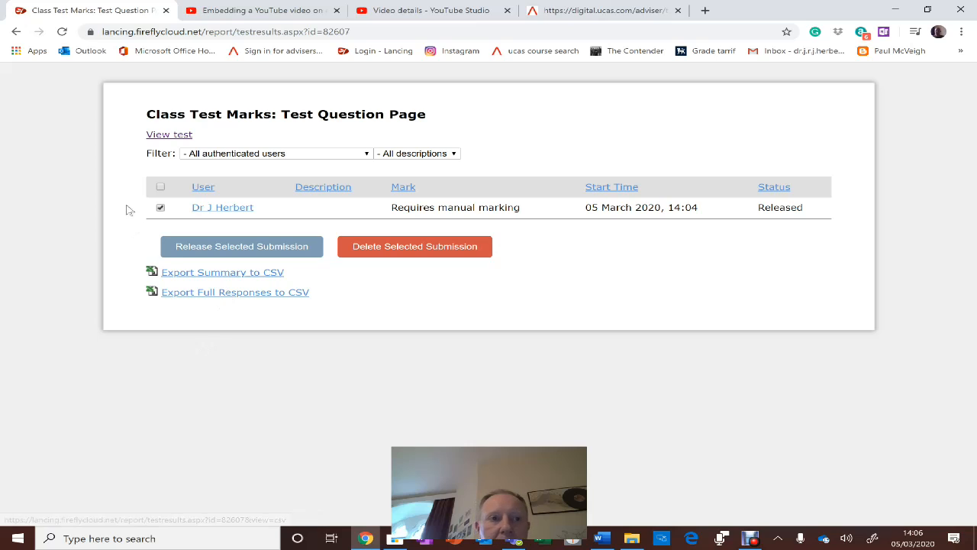
# - Return to the submitted test and review its marking options
pyautogui.click(170, 137)
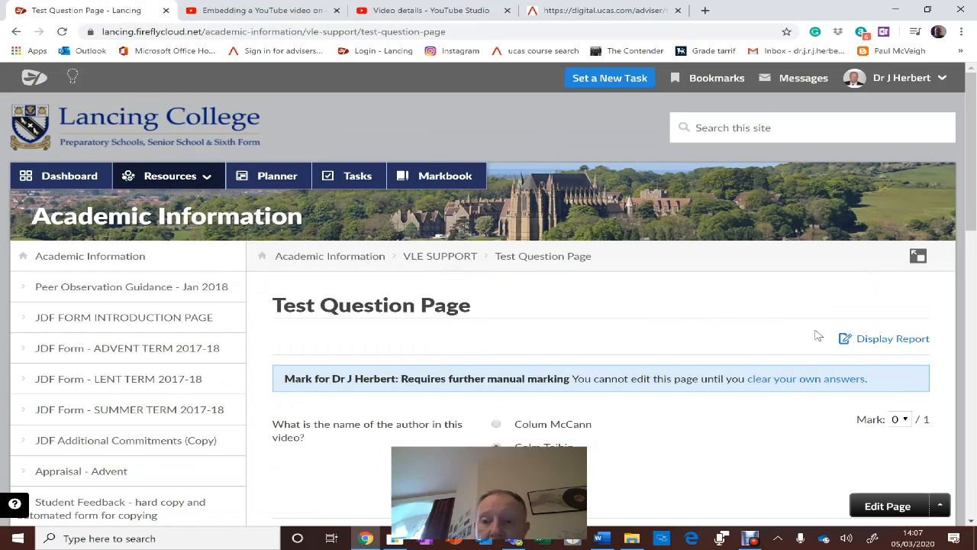
pyautogui.scroll(-15, 698, 321)
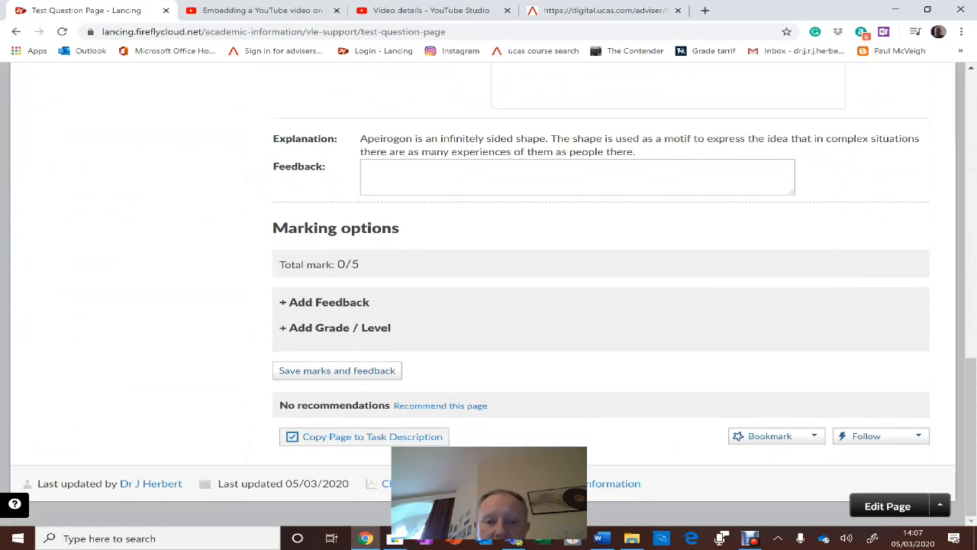
pyautogui.scroll(15, 748, 321)
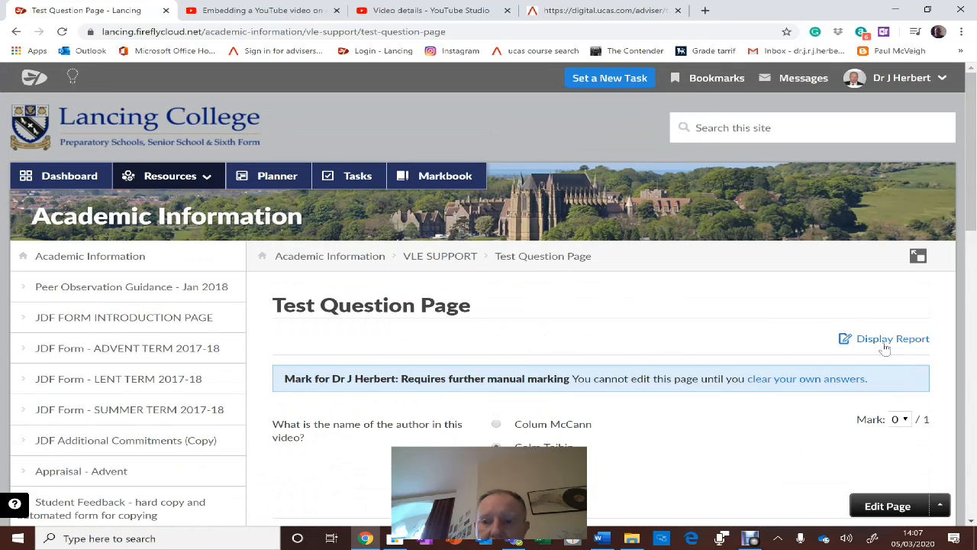
# - Reopen the test's marks report and delete the listed submission
pyautogui.click(885, 345)
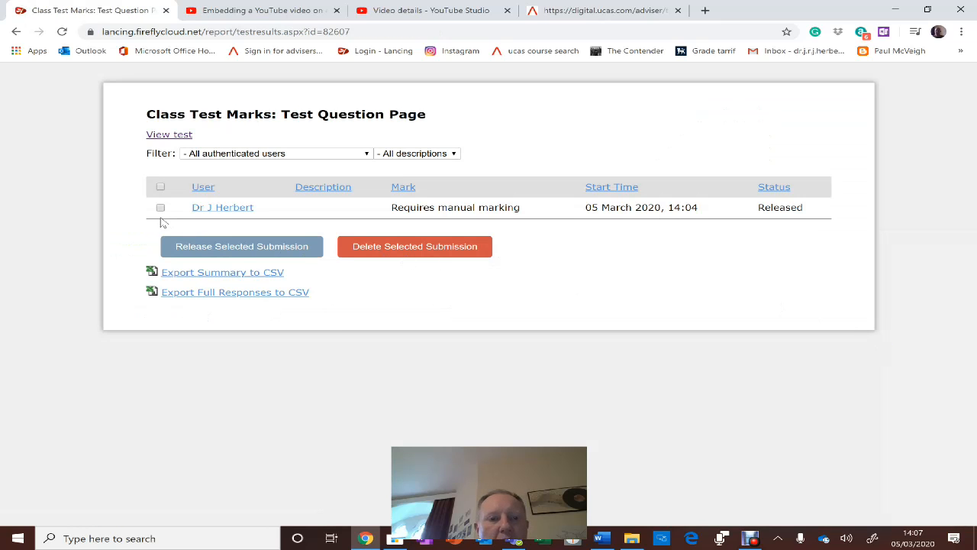
pyautogui.click(161, 209)
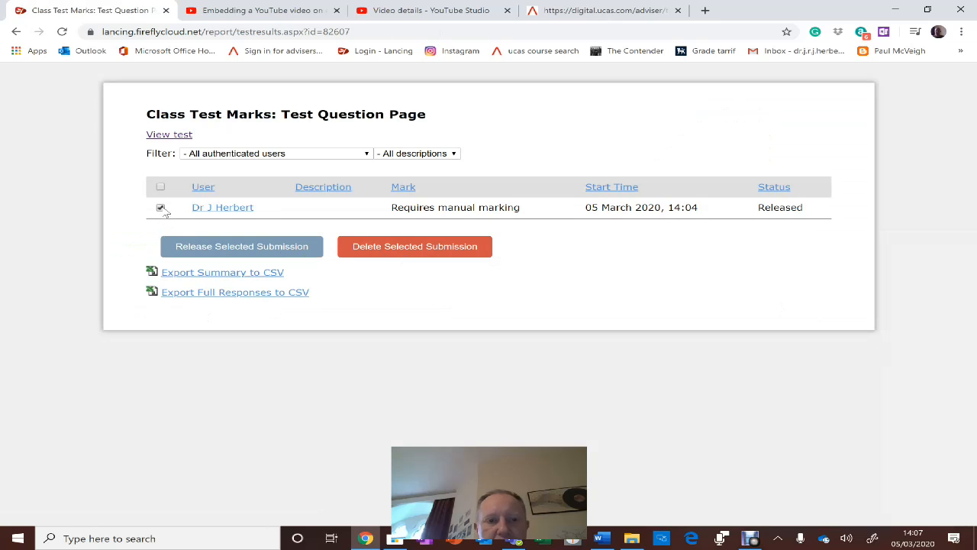
pyautogui.click(402, 252)
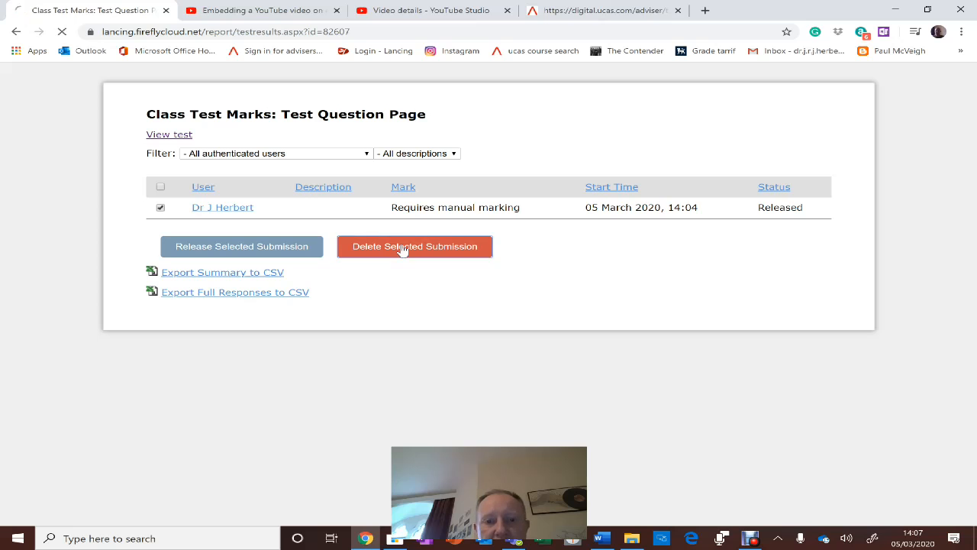
# - Return to the test page, start editing it, and review the author question's settings before closing them
pyautogui.click(155, 136)
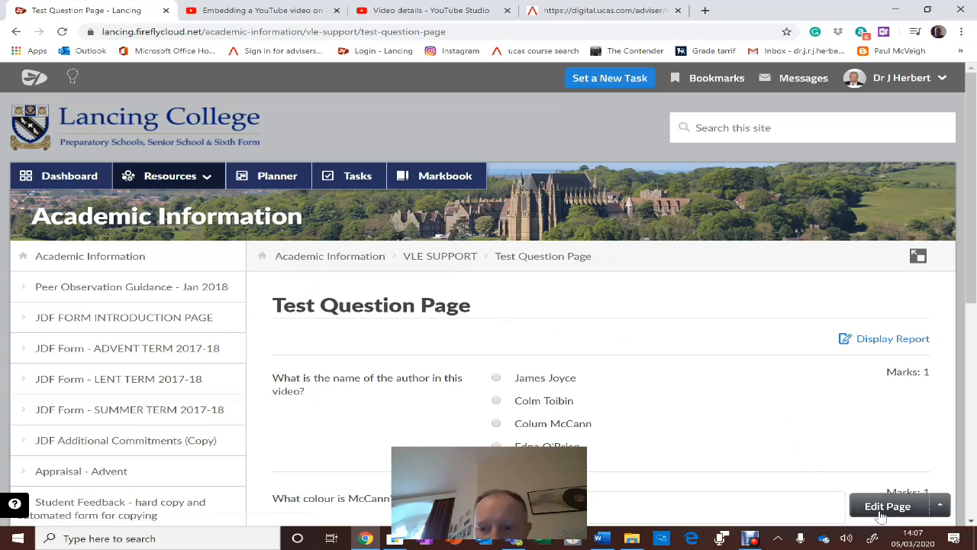
pyautogui.click(885, 507)
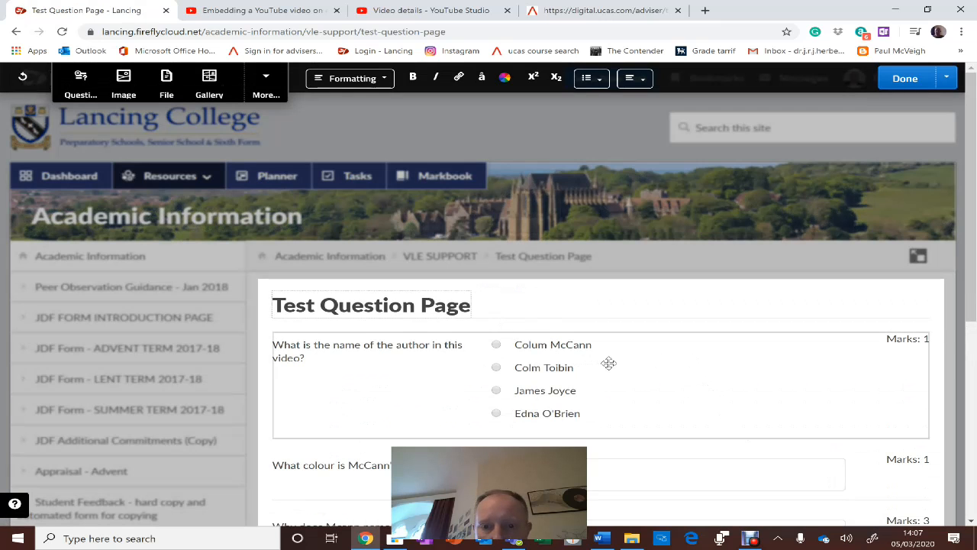
pyautogui.click(608, 363)
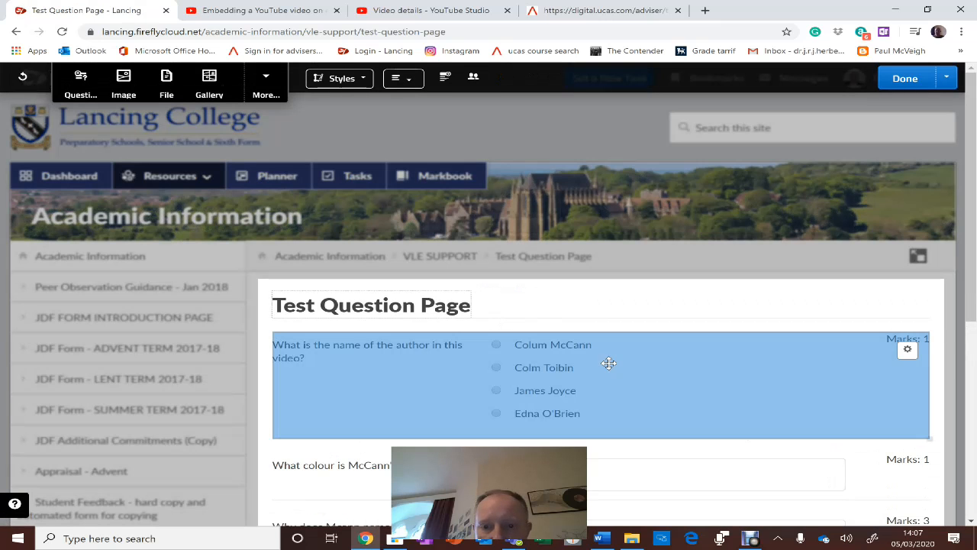
pyautogui.click(907, 353)
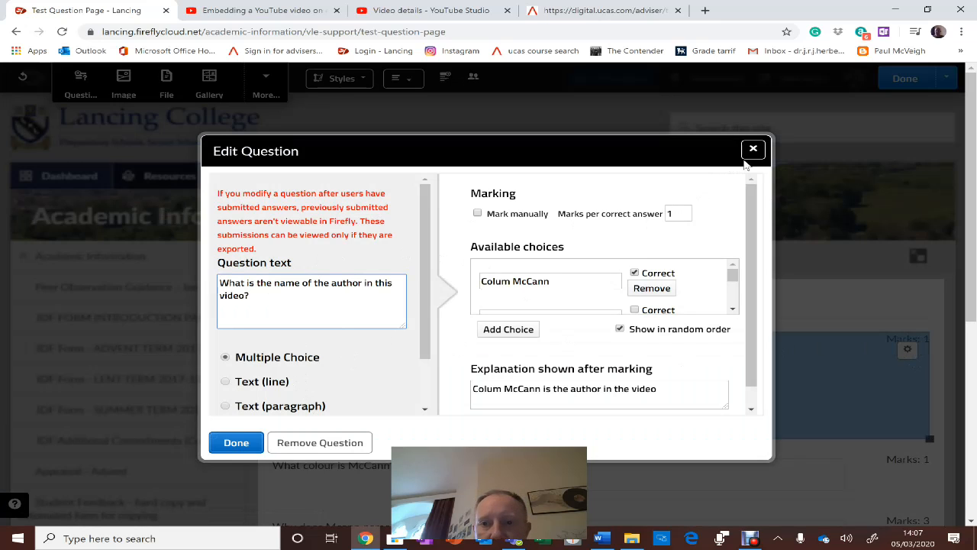
pyautogui.click(243, 442)
# - Move the author question below the scarf question, finish editing and check the question order on the page
pyautogui.moveTo(632, 362); pyautogui.dragTo(617, 445)
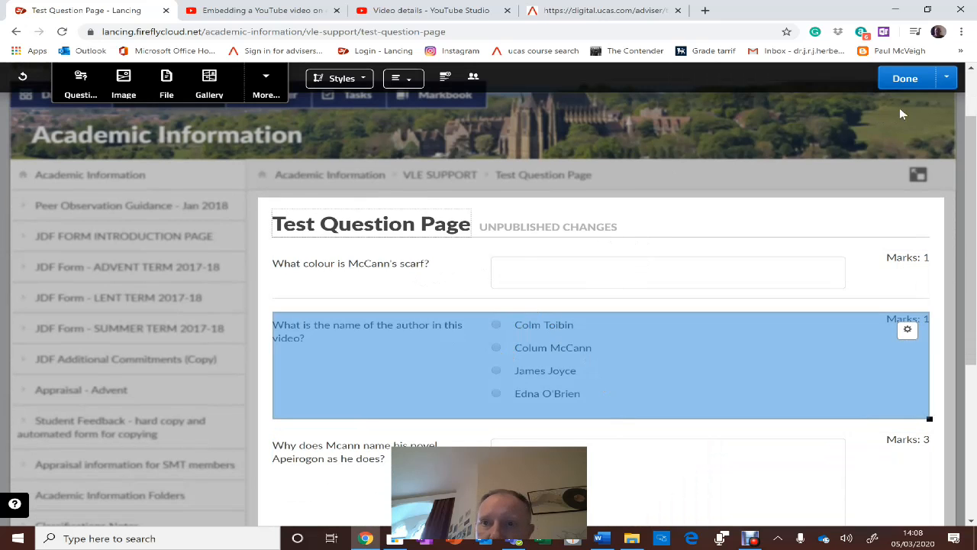
pyautogui.click(908, 86)
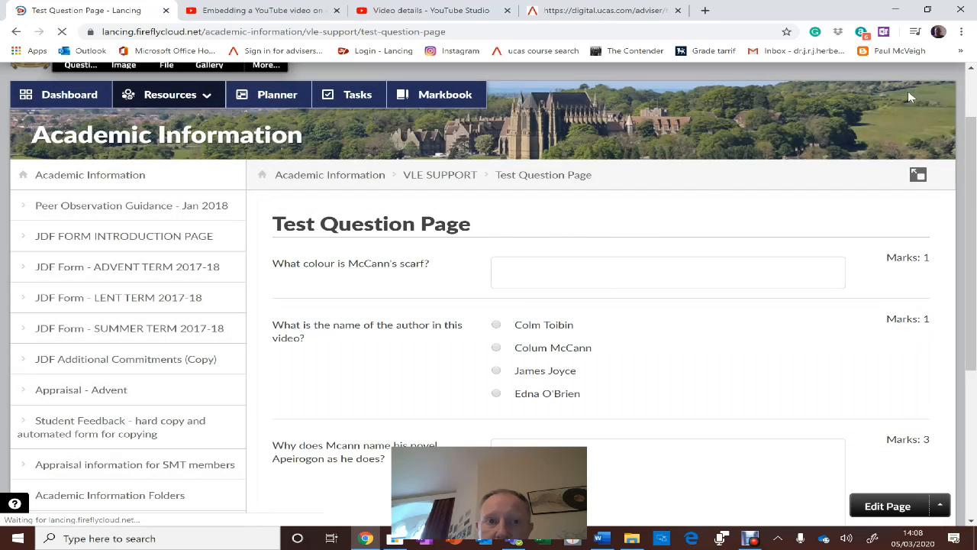
pyautogui.scroll(-5, 728, 232)
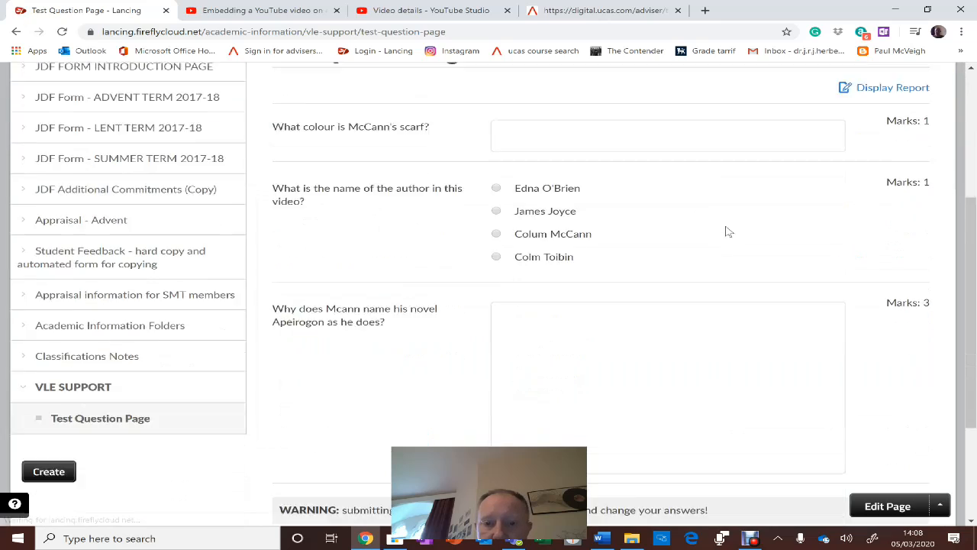
pyautogui.scroll(5, 728, 231)
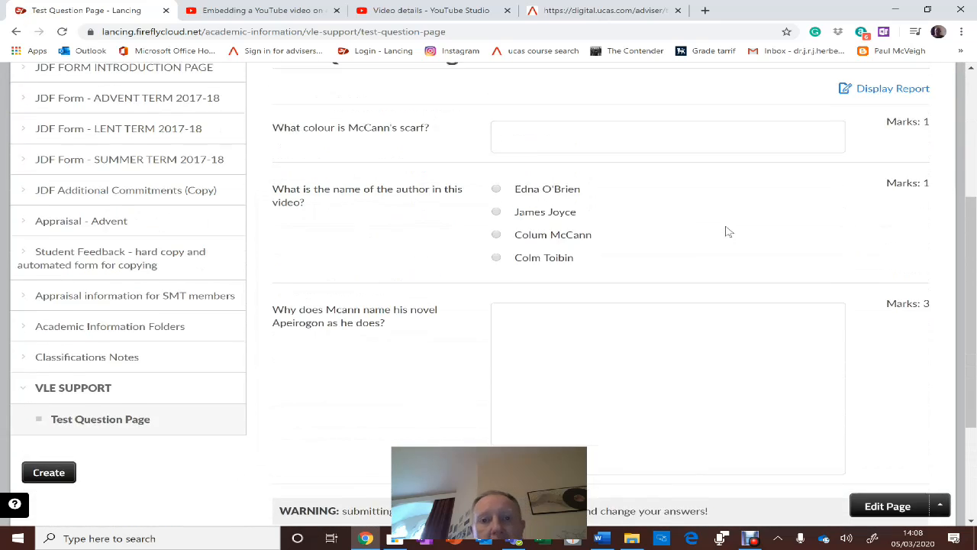